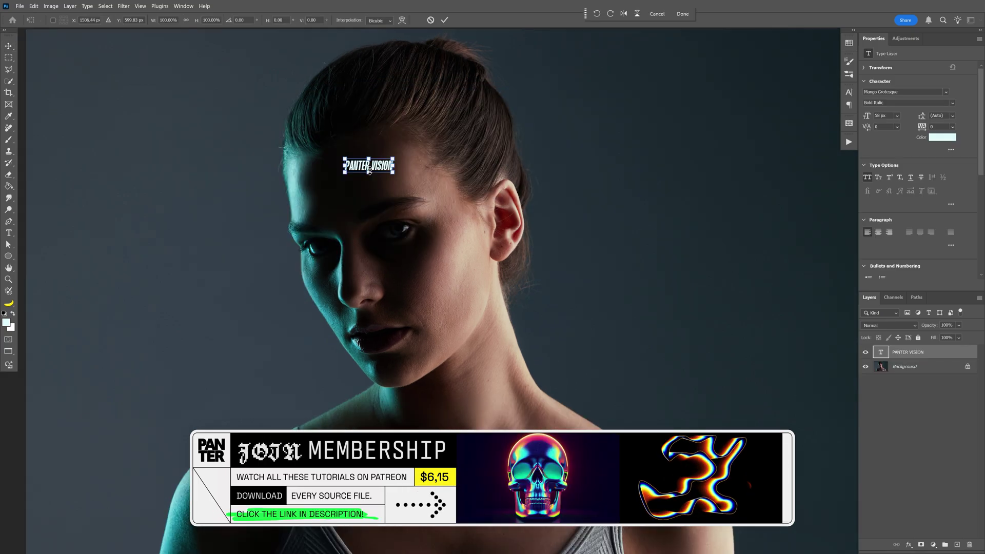
- Scale the PANTER VISION text up to about 350 px so it spans her face
left_click_drag(373, 177, 409, 244)
- Commit the resize and check the font is Mango Grotesque Bold Italic
key("Return")
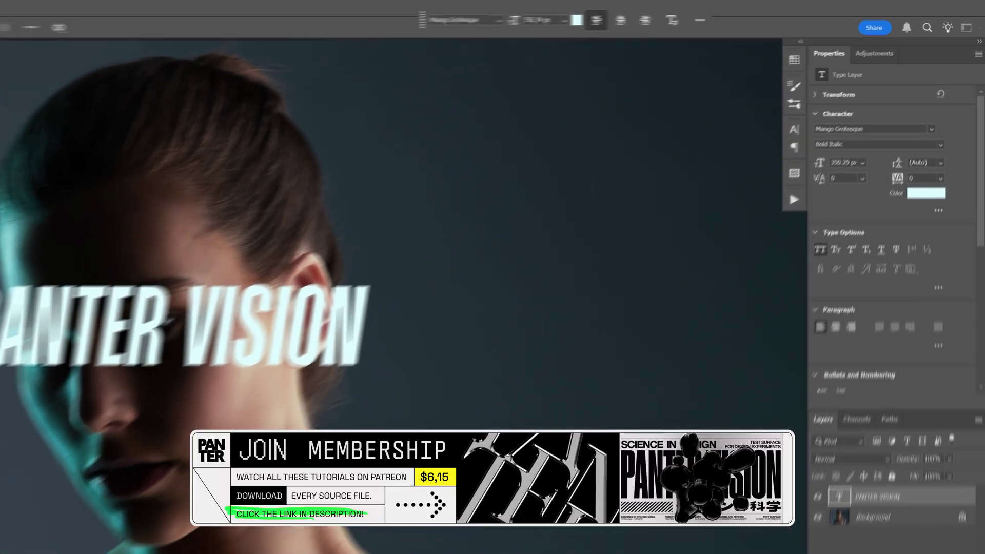
left_click(893, 92)
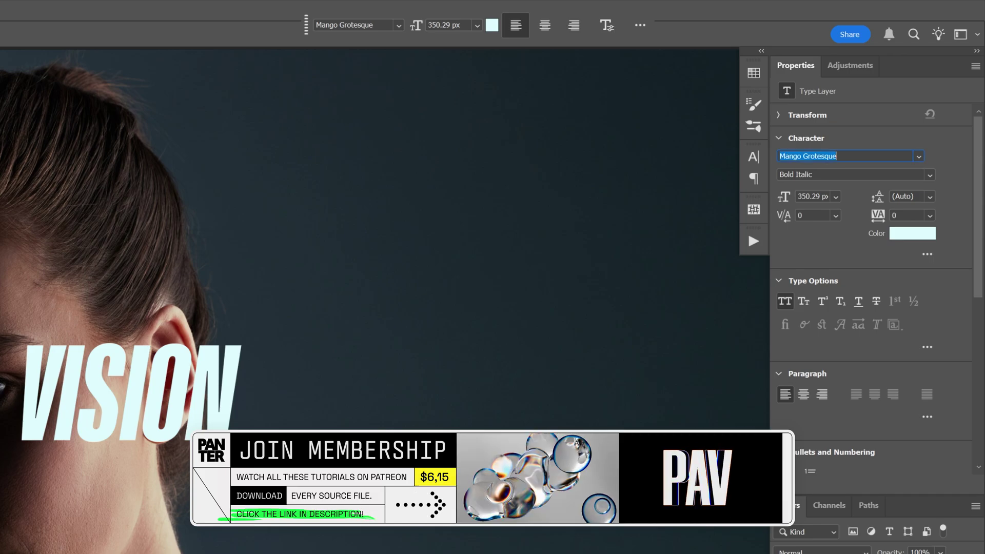
left_click(823, 176)
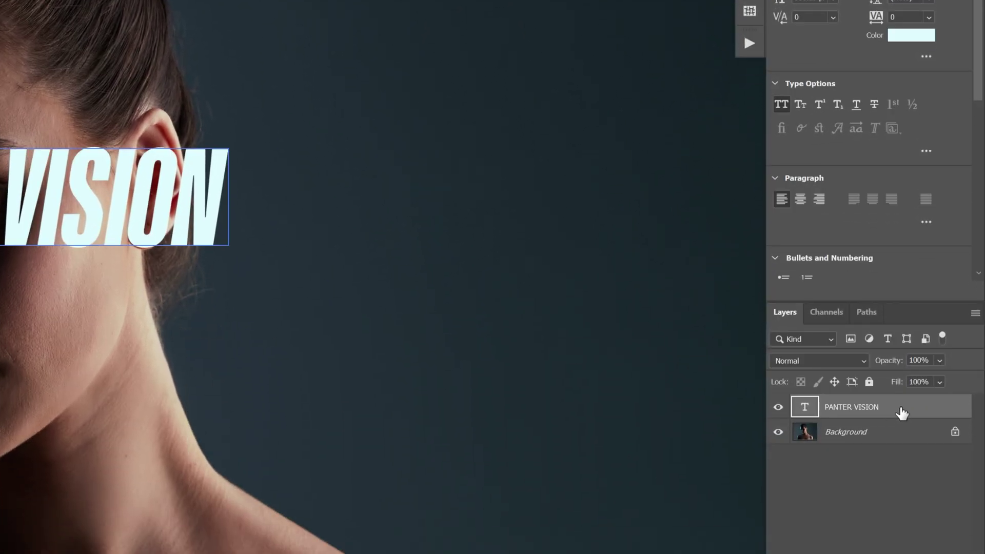
- Convert PANTER VISION to a smart object and duplicate it as PANTER VISION copy
right_click(901, 407)
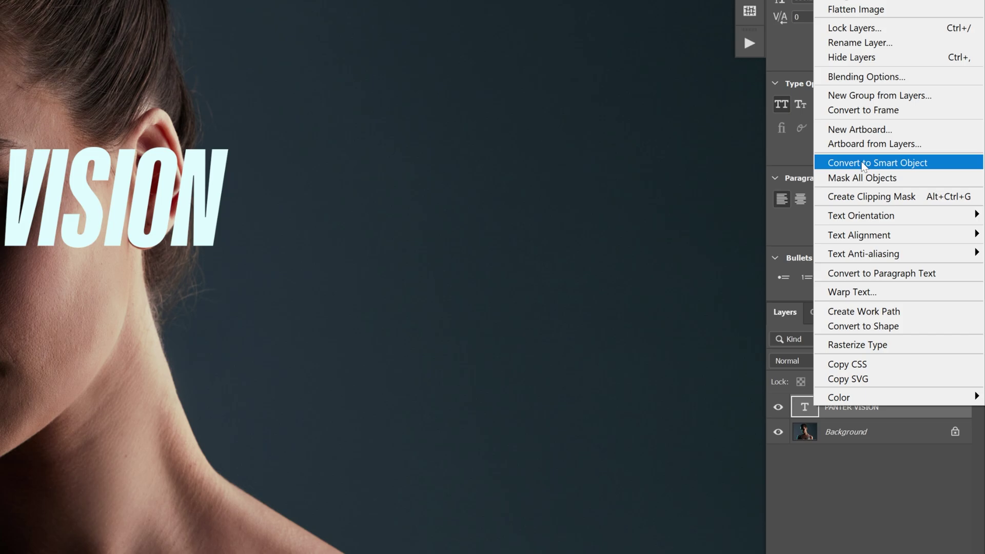
left_click(935, 164)
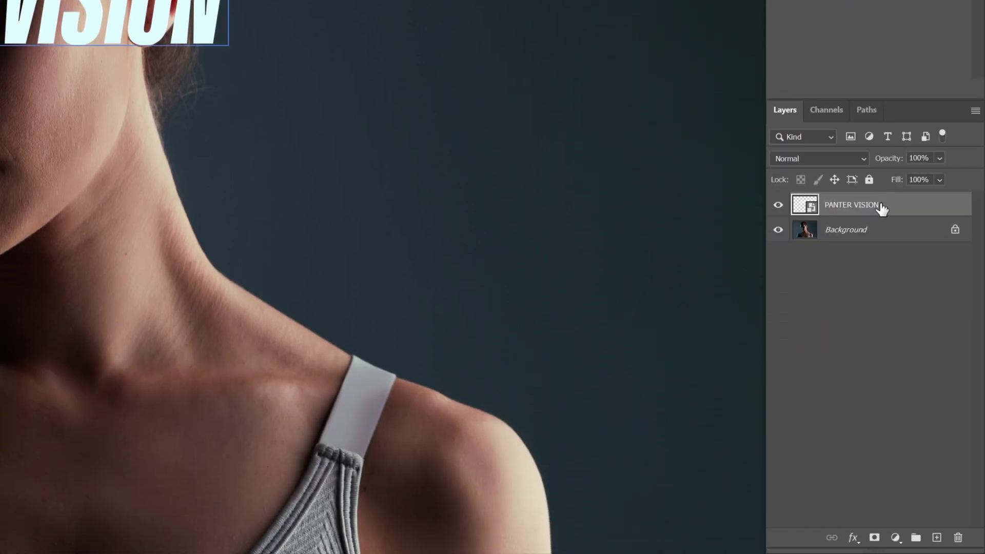
left_click_drag(882, 207, 938, 537)
- Move the original PANTER VISION text below the copy and flip it horizontally
left_click(891, 229)
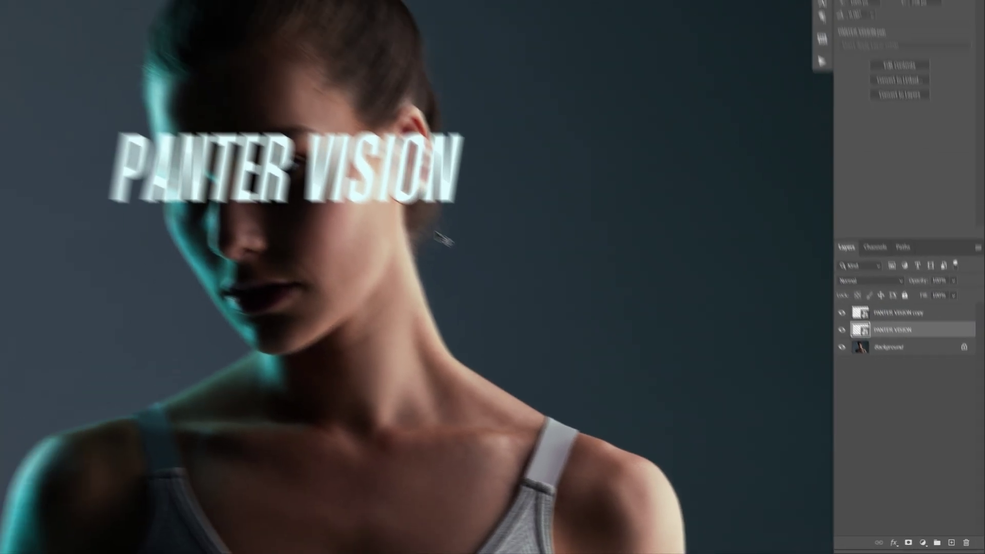
left_click_drag(529, 308, 530, 393)
key("ctrl+t")
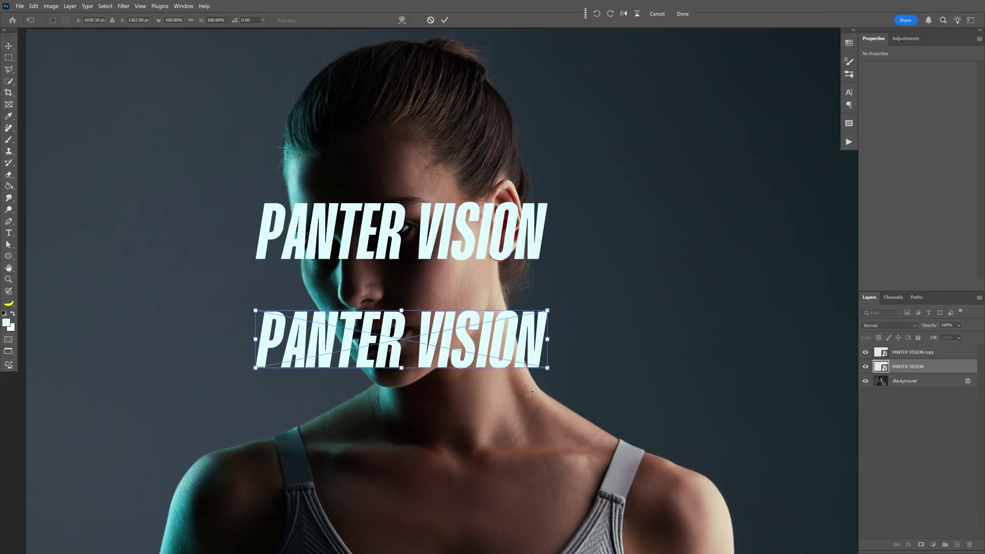
right_click(472, 342)
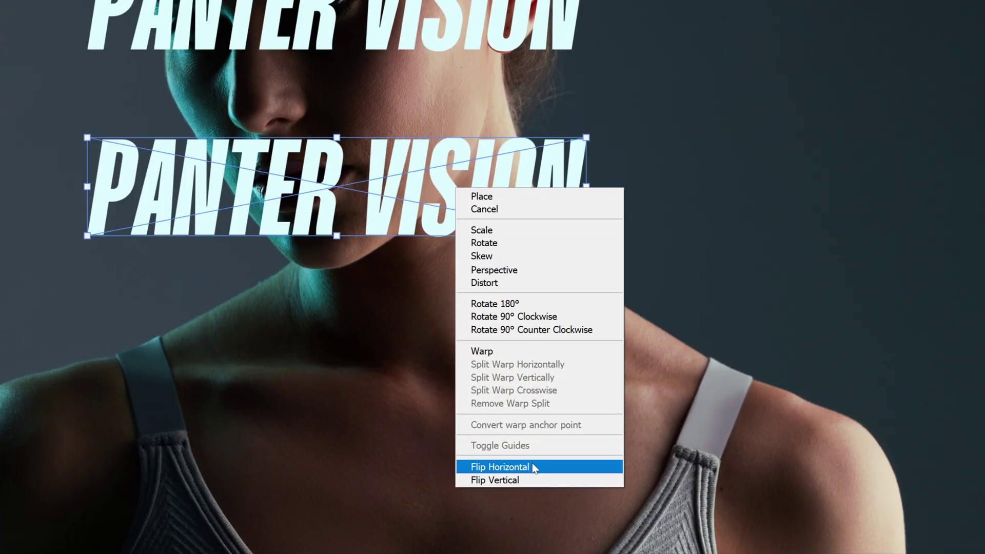
left_click(534, 467)
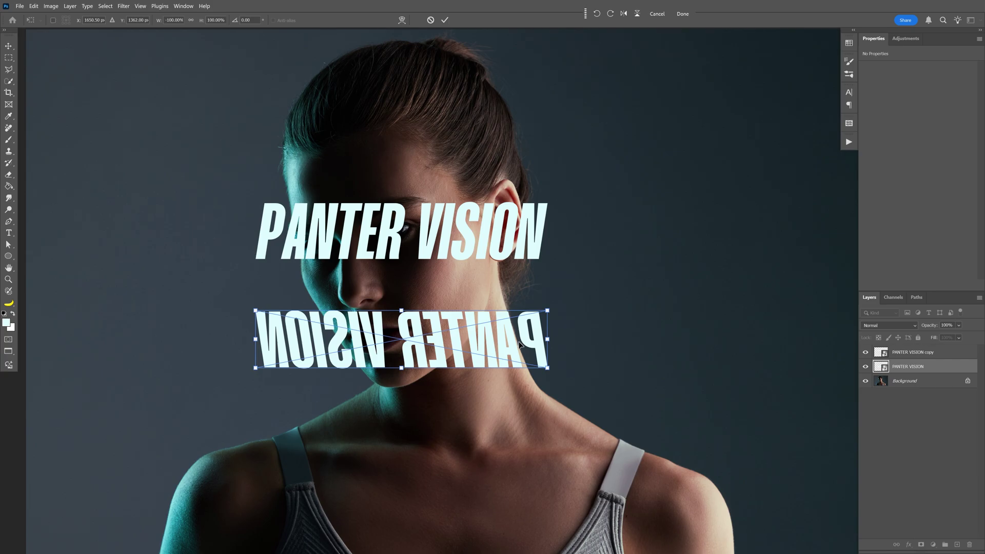
key("Return")
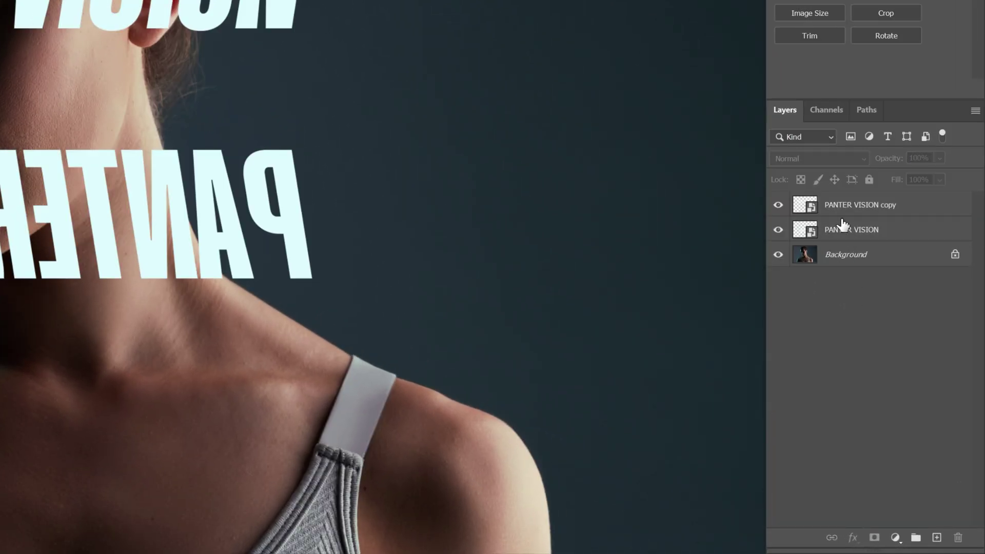
- Draw an ellipse across the face between the two text lines, filled pale yellow
left_click(922, 352)
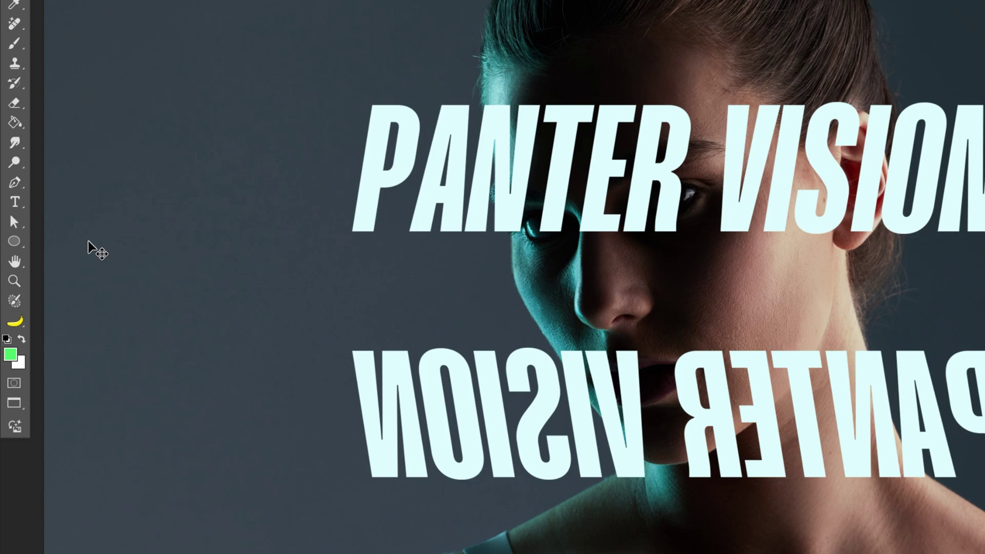
left_click(16, 243)
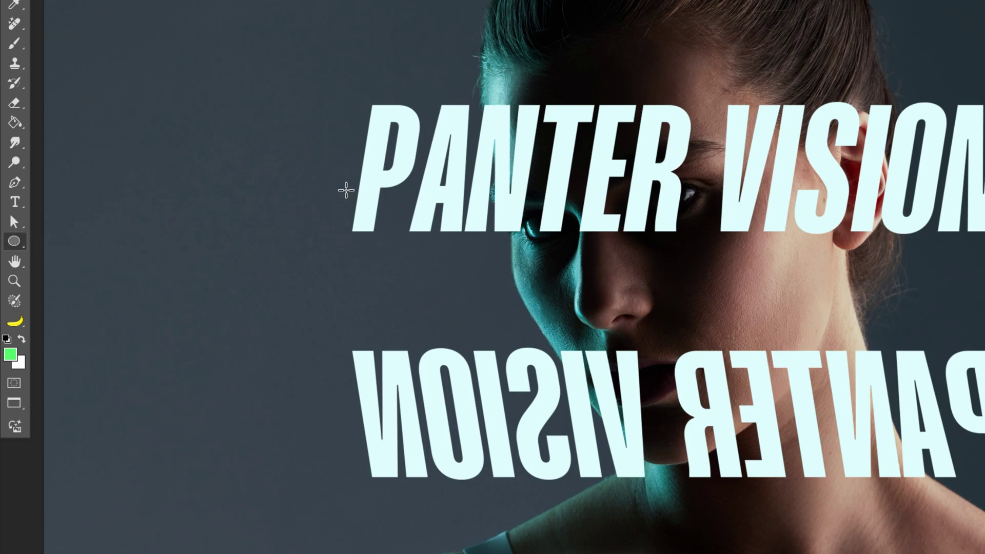
left_click_drag(348, 188, 956, 336)
left_click_drag(569, 313, 595, 350)
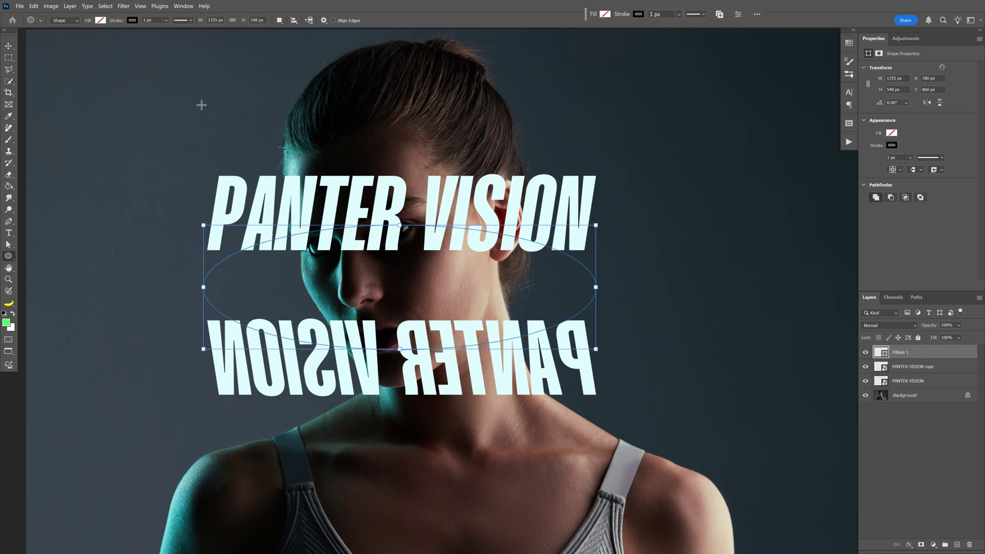
left_click(101, 20)
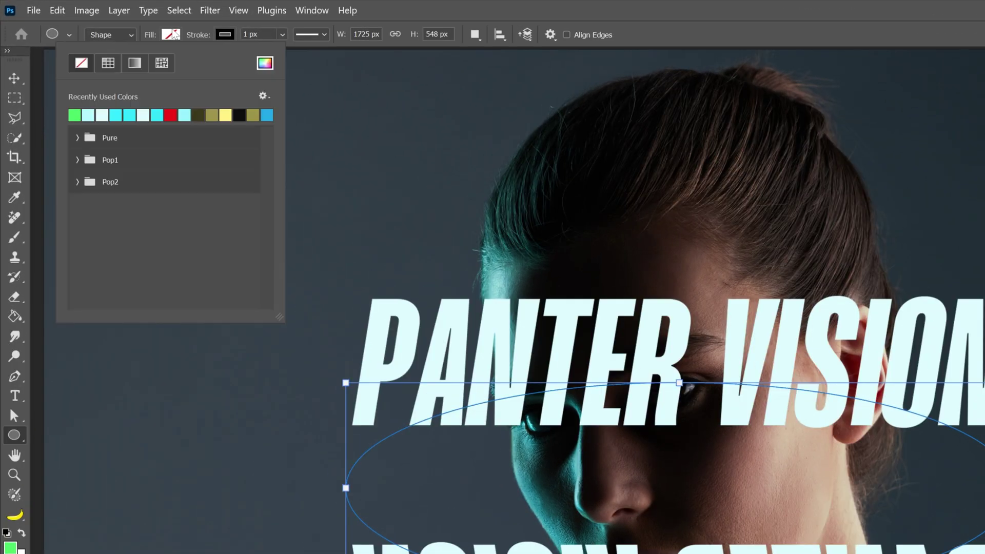
left_click(226, 115)
key("Return")
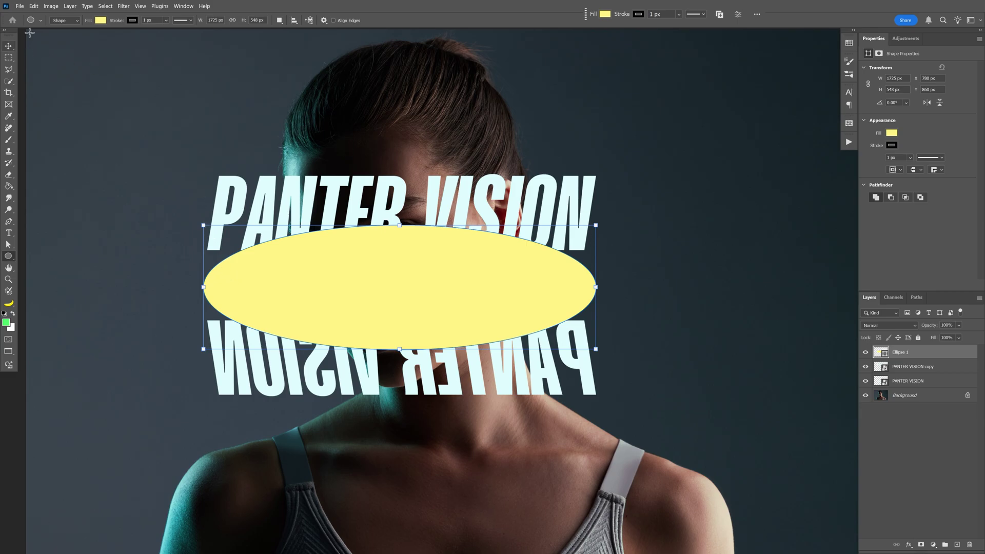
left_click(9, 46)
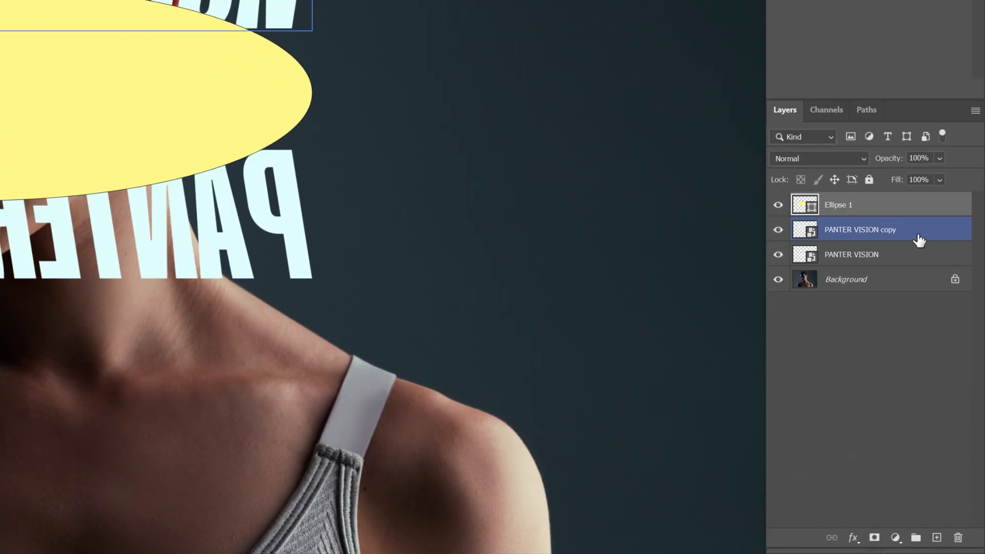
- Apply a Cylinder warp to PANTER VISION copy and adjust its curve
left_click(918, 240)
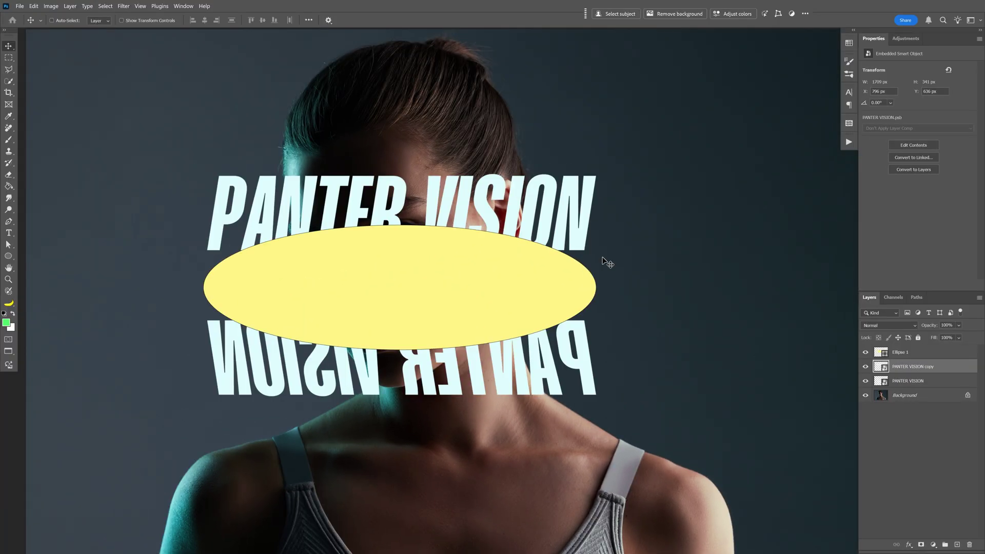
key("ctrl+t")
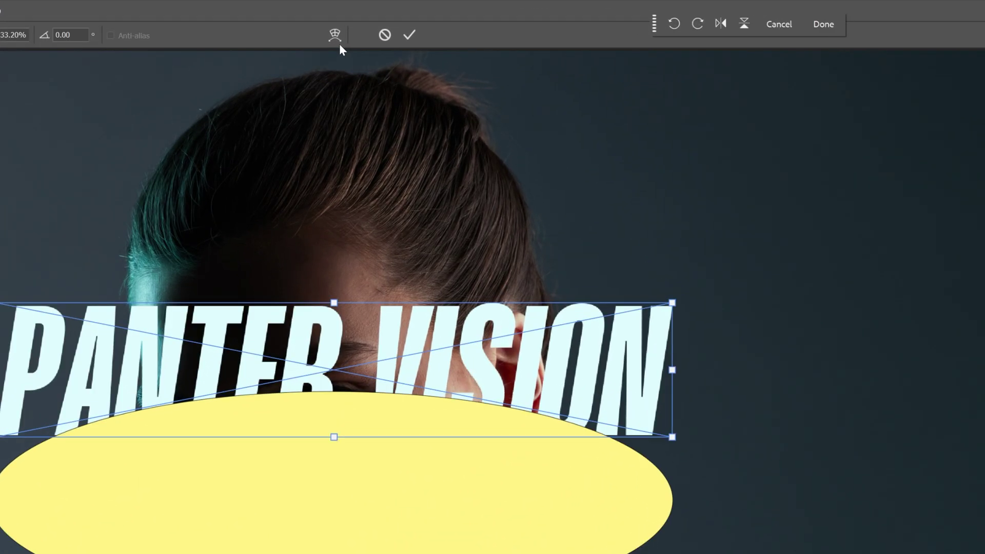
left_click(335, 36)
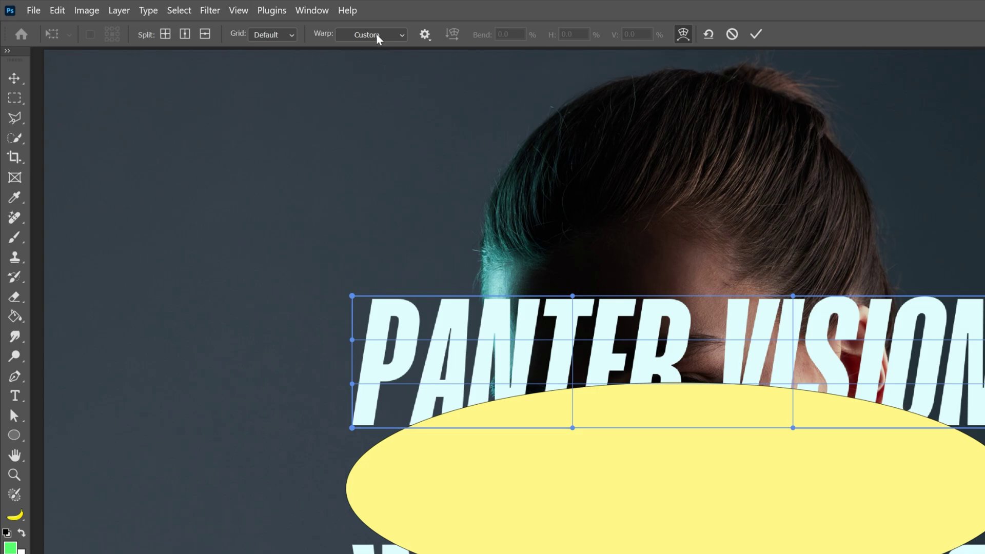
left_click(378, 36)
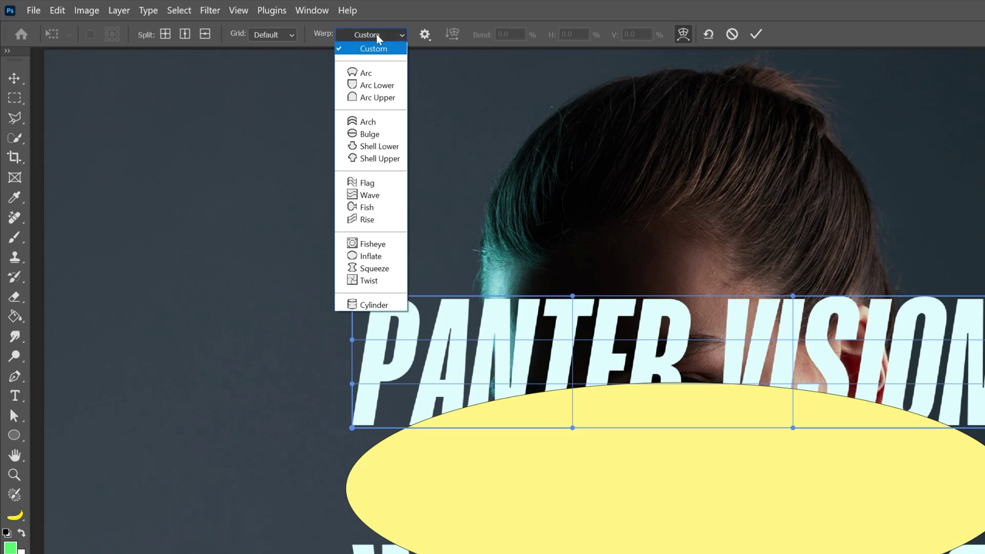
left_click(388, 306)
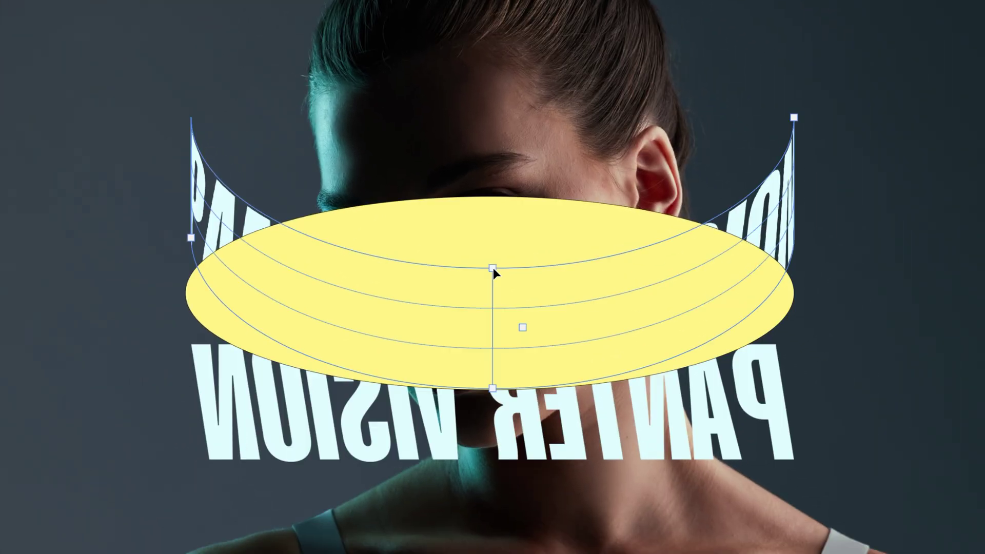
left_click_drag(495, 268, 495, 30)
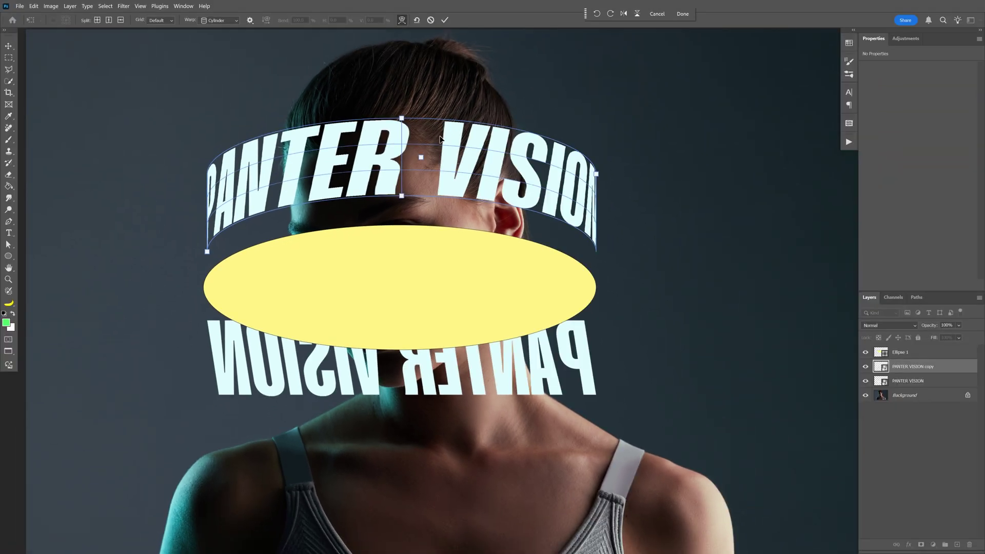
- Lower the warped upper text onto the ellipse's top edge and commit the warp
left_click_drag(438, 135, 437, 161)
scroll(423, 187, "up", 5)
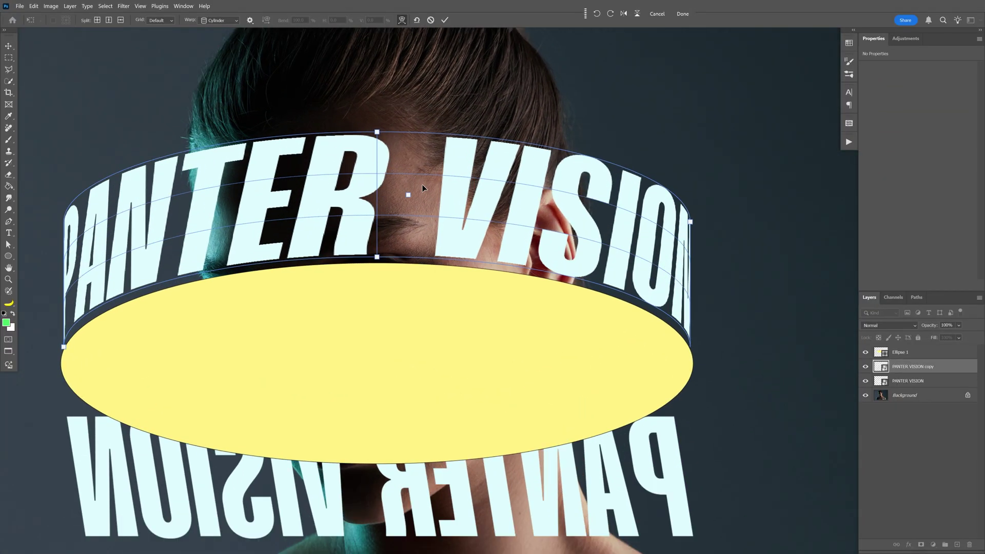
scroll(377, 284, "up", 2)
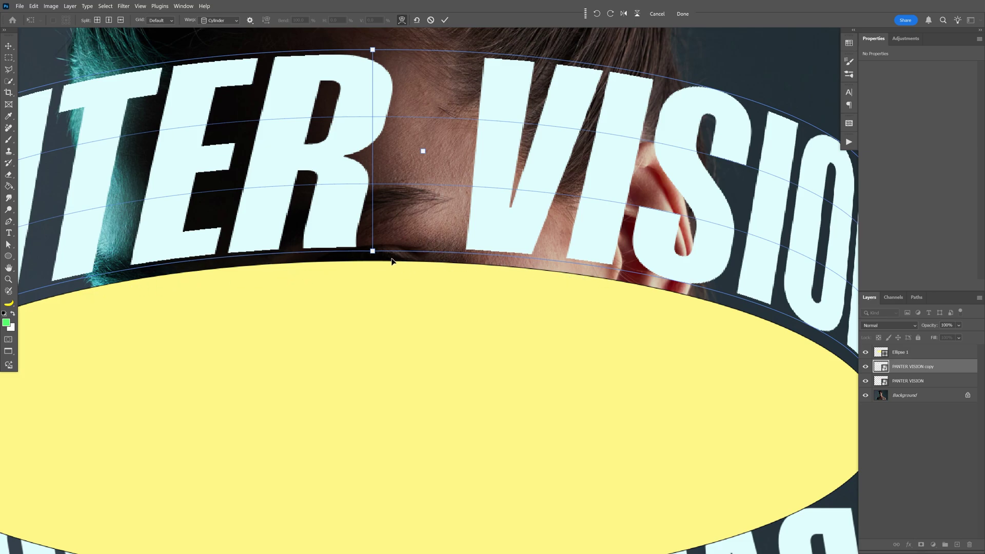
scroll(373, 252, "down", 2)
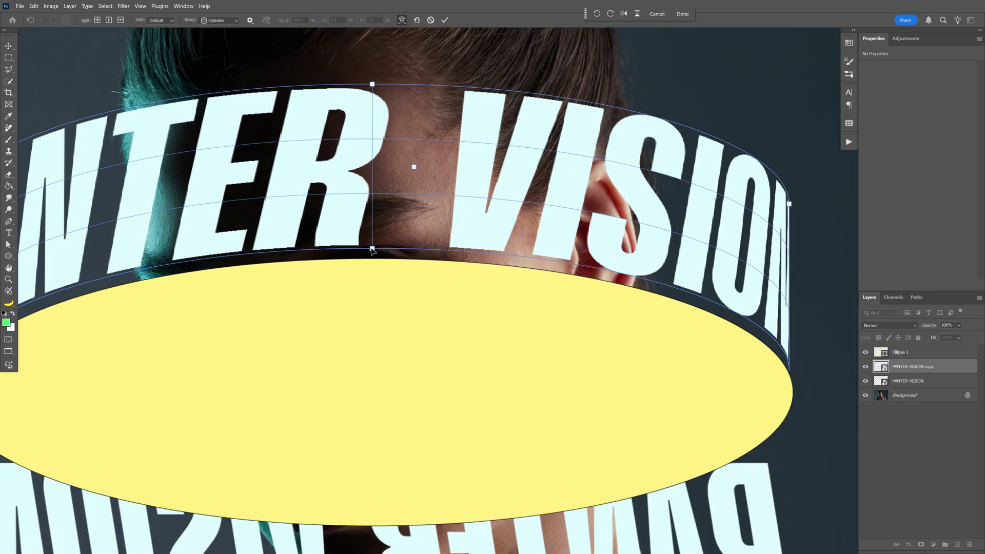
scroll(372, 251, "down", 2)
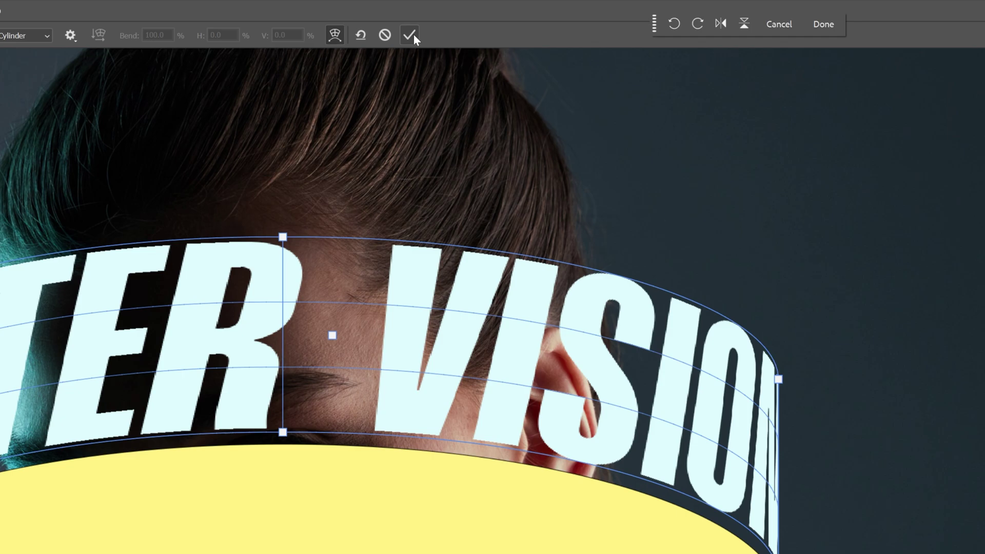
left_click(410, 34)
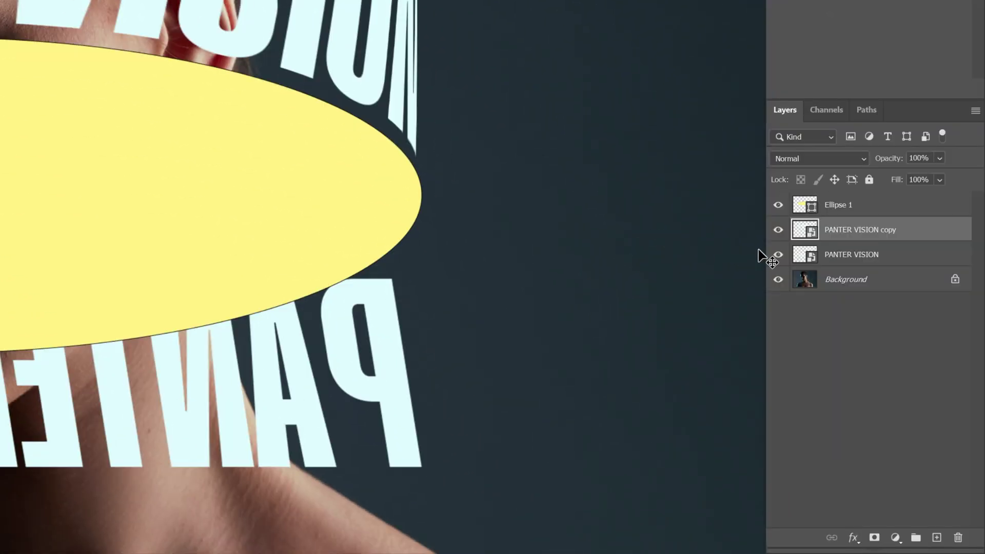
left_click(906, 260)
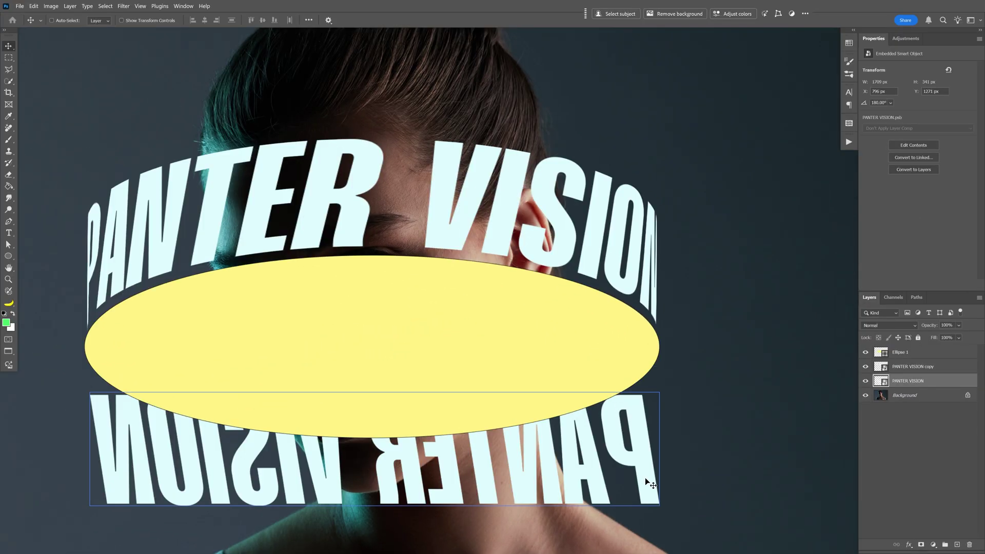
- Move the mirrored text up and bend it with a Cylinder warp along the ellipse's lower edge
left_click_drag(397, 421, 397, 402)
left_click_drag(645, 466, 645, 451)
key("ctrl+t")
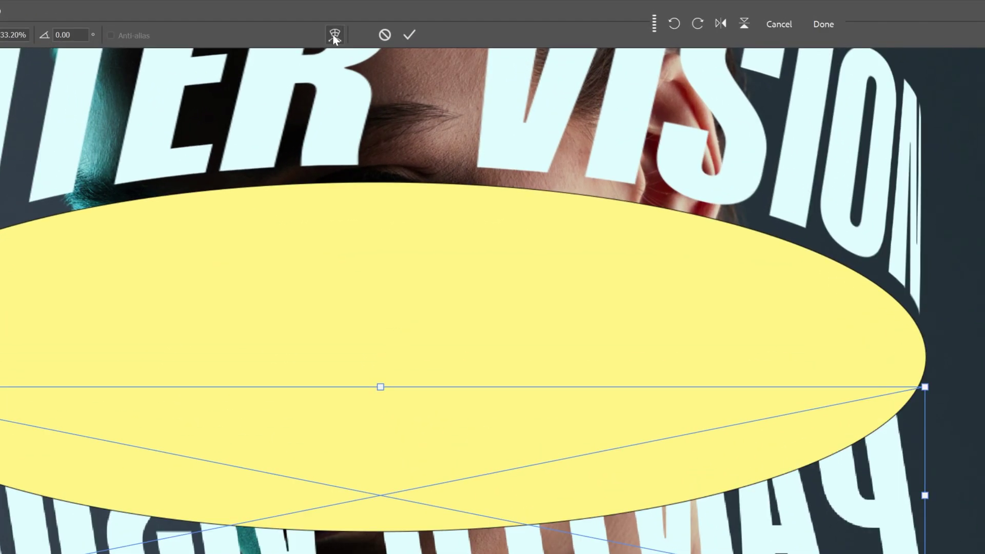
left_click(333, 35)
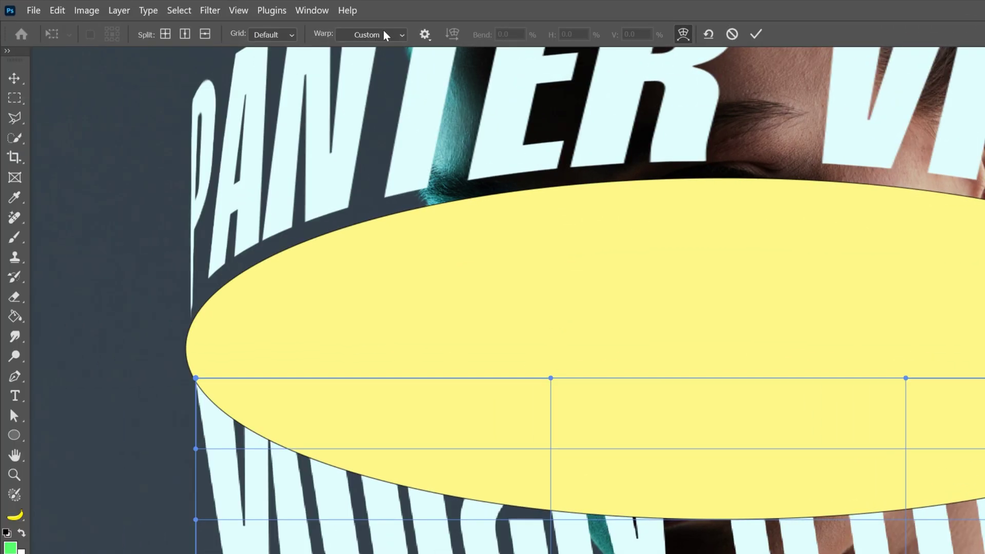
left_click(29, 34)
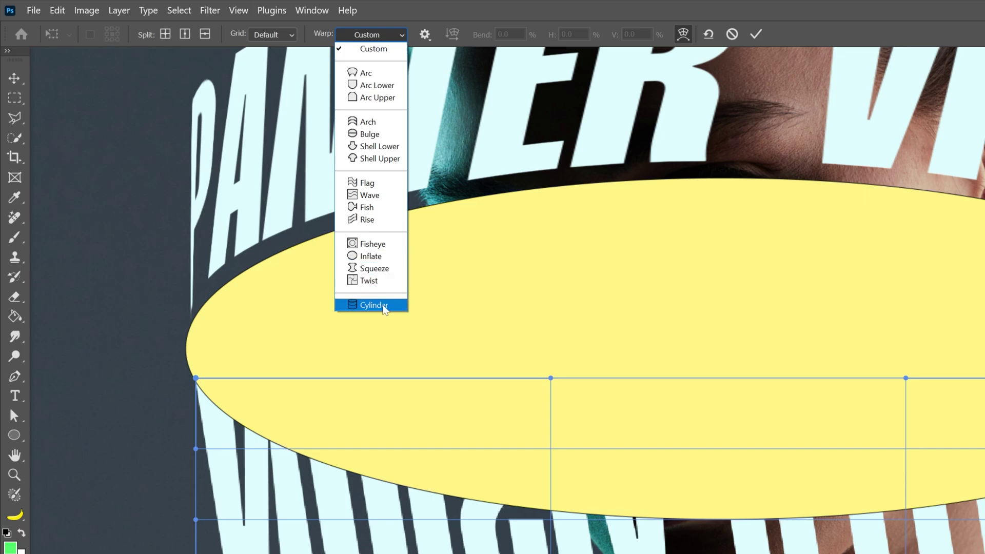
left_click(373, 304)
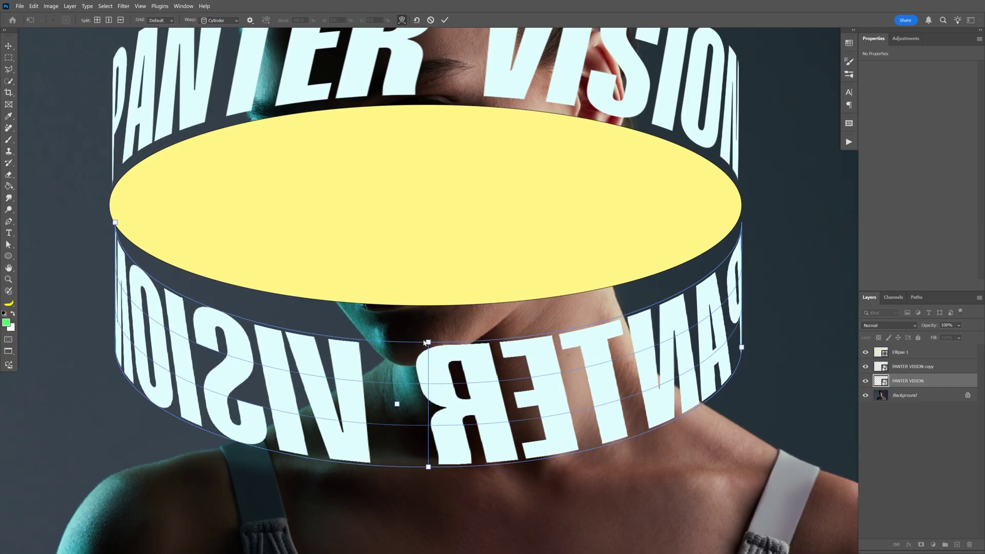
left_click_drag(425, 343, 425, 314)
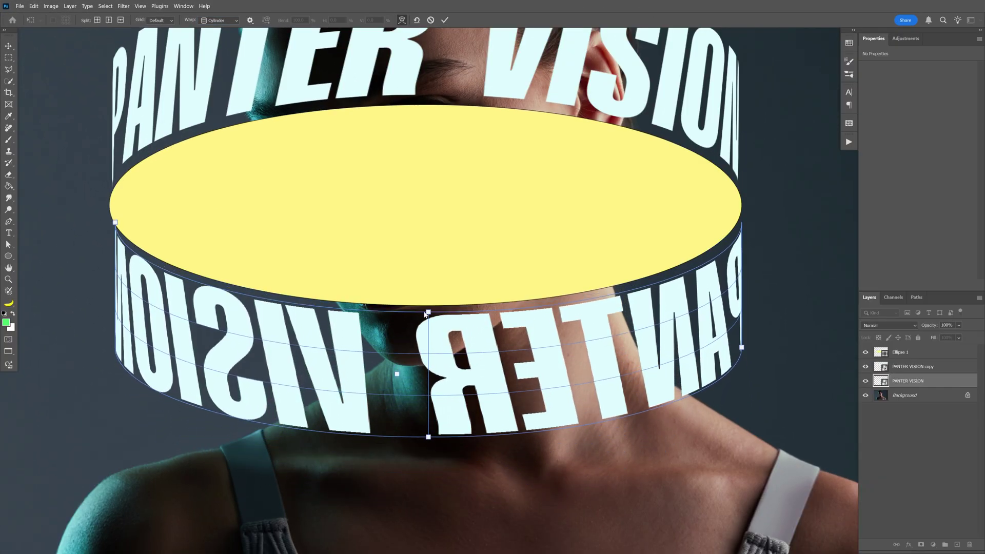
scroll(425, 314, "down", 2)
key("Return")
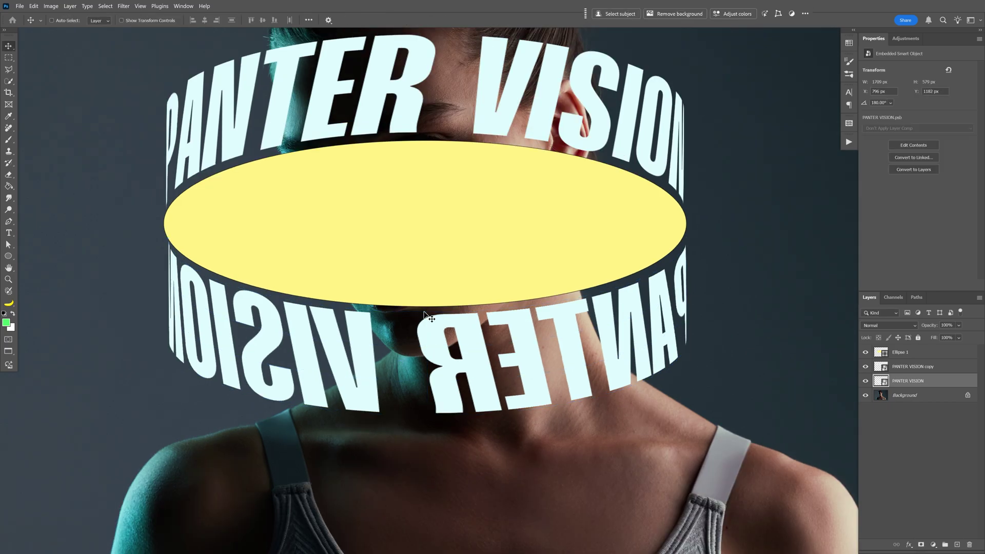
left_click(919, 353)
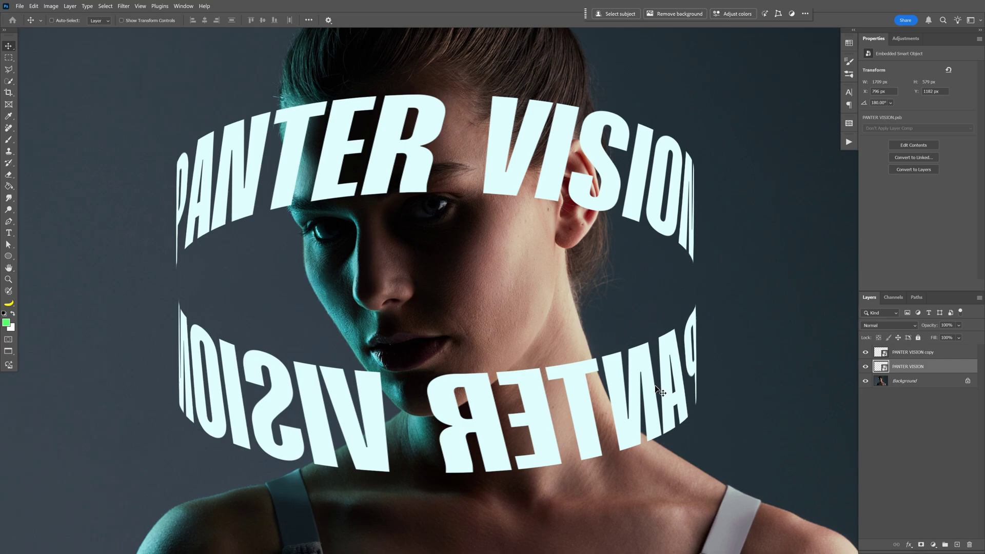
- Drag the mirrored lower arc up until it joins the upper arc into a tight ring
left_click_drag(657, 386, 657, 278)
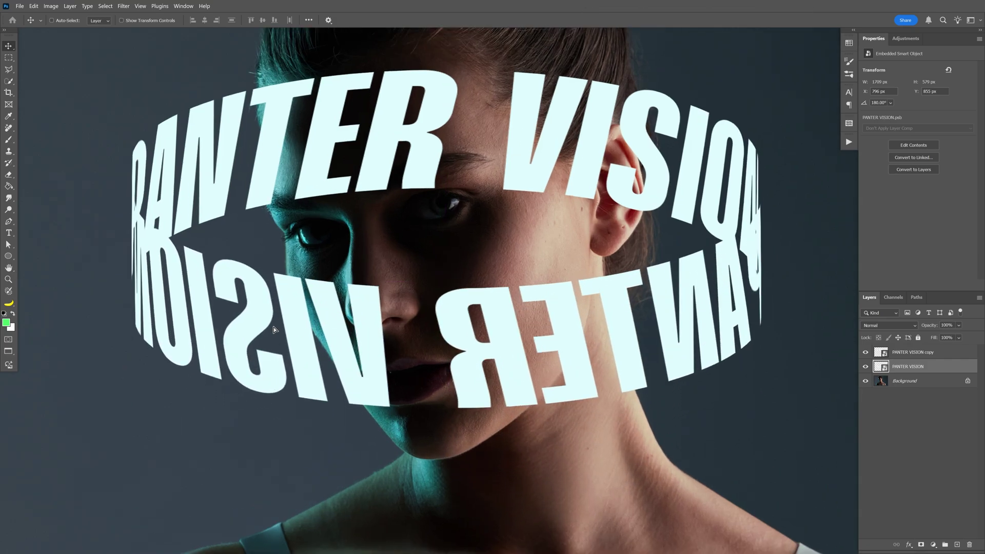
mouse_move(269, 286)
left_mouse_down()
mouse_move(272, 307)
mouse_move(276, 291)
left_mouse_up()
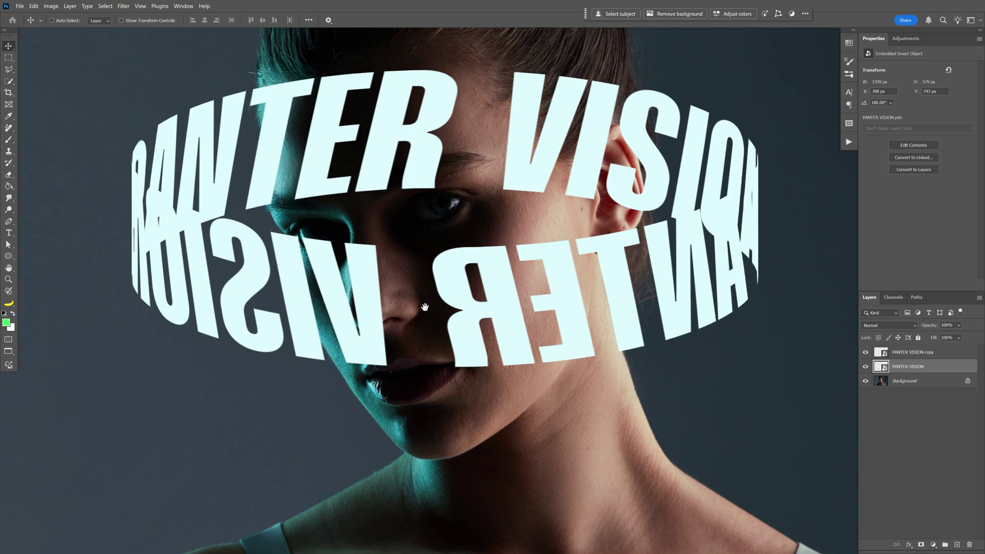
left_click_drag(425, 307, 431, 347)
scroll(119, 257, "up", 1)
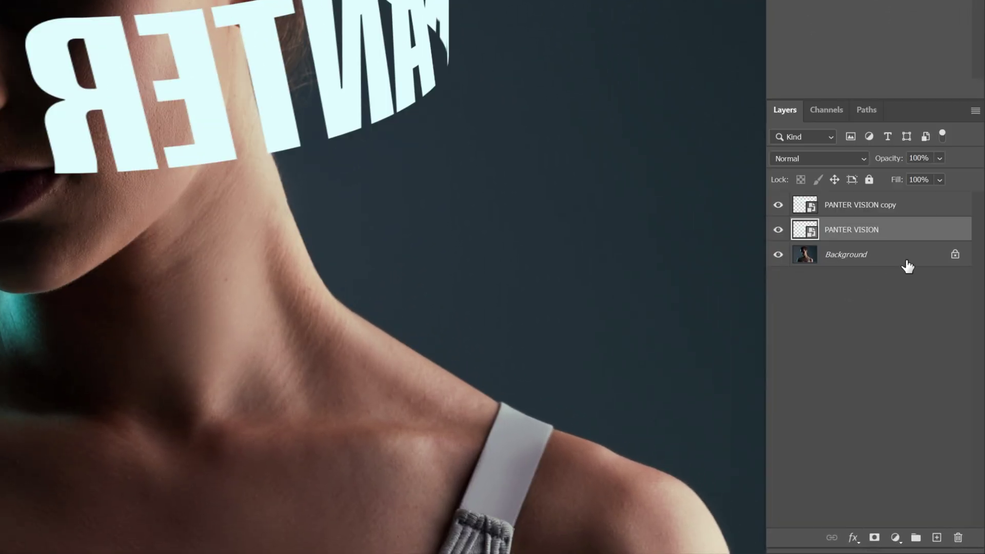
- Duplicate the Background layer and remove its backdrop, leaving the woman on a subject mask
left_click(945, 382)
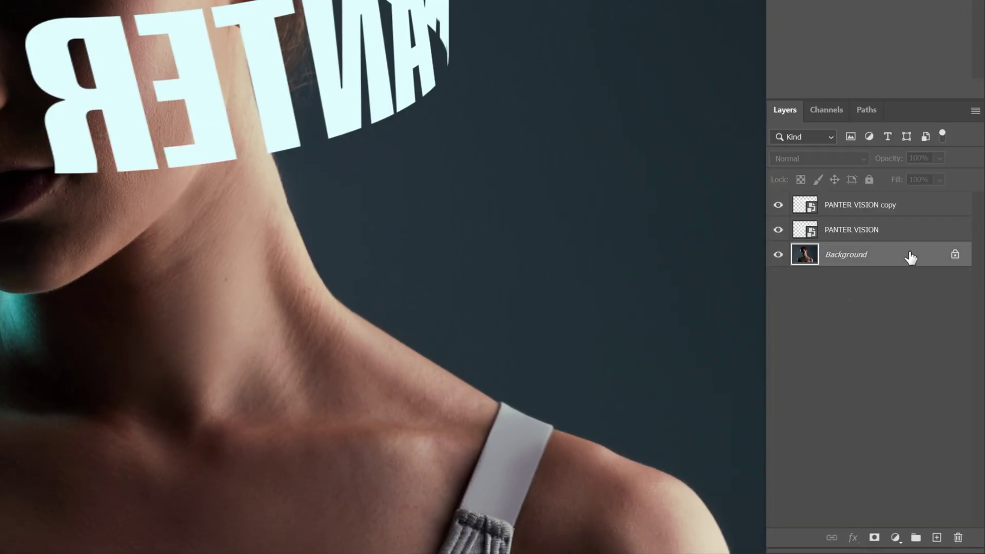
key("ctrl+j")
left_click_drag(907, 255, 939, 535)
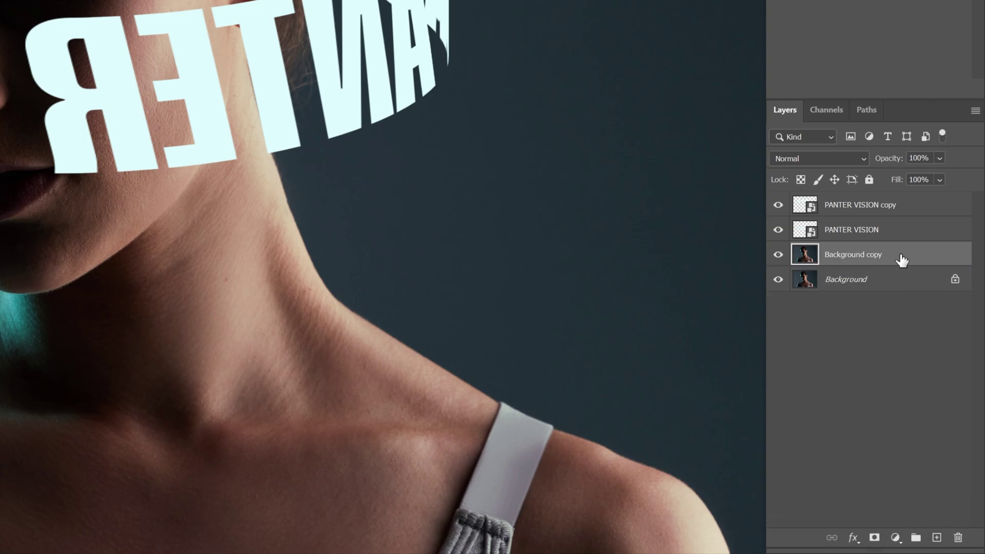
left_click(867, 205)
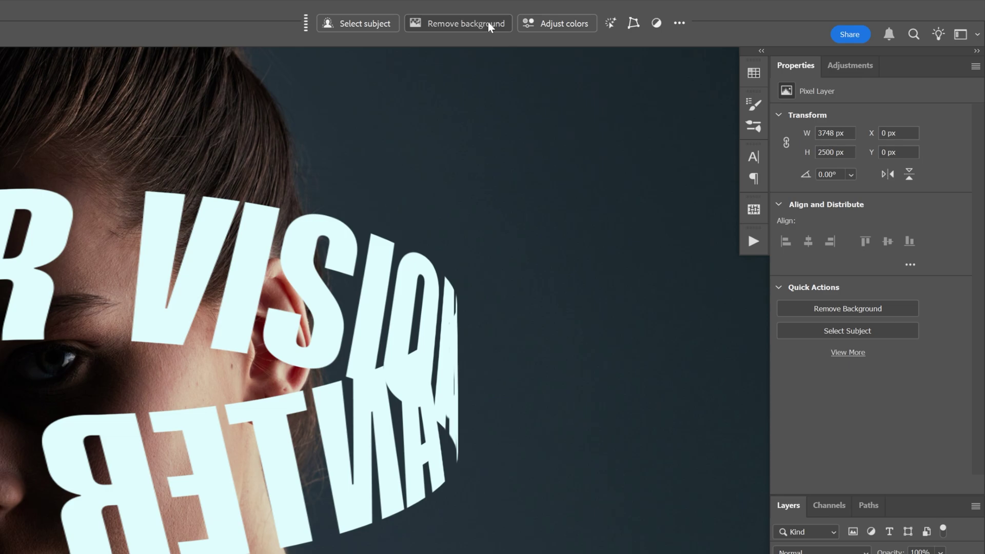
left_click(489, 22)
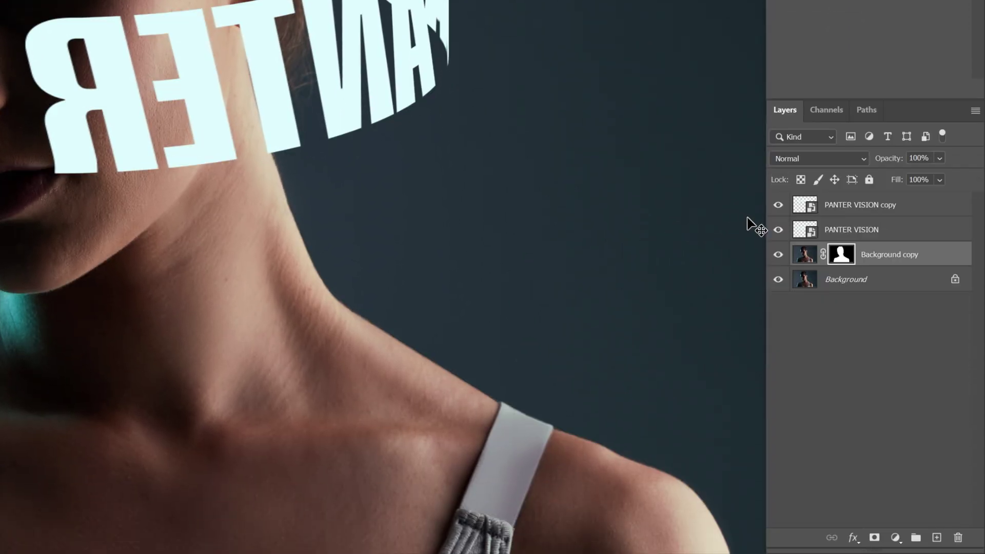
left_click(879, 234)
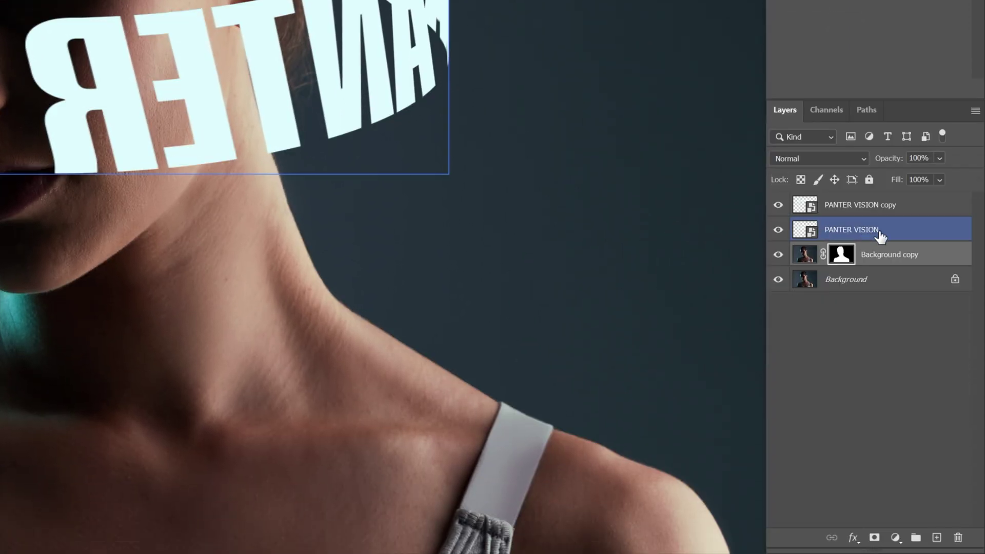
- Move PANTER VISION beneath Background copy and link it with PANTER VISION copy
left_click(781, 232)
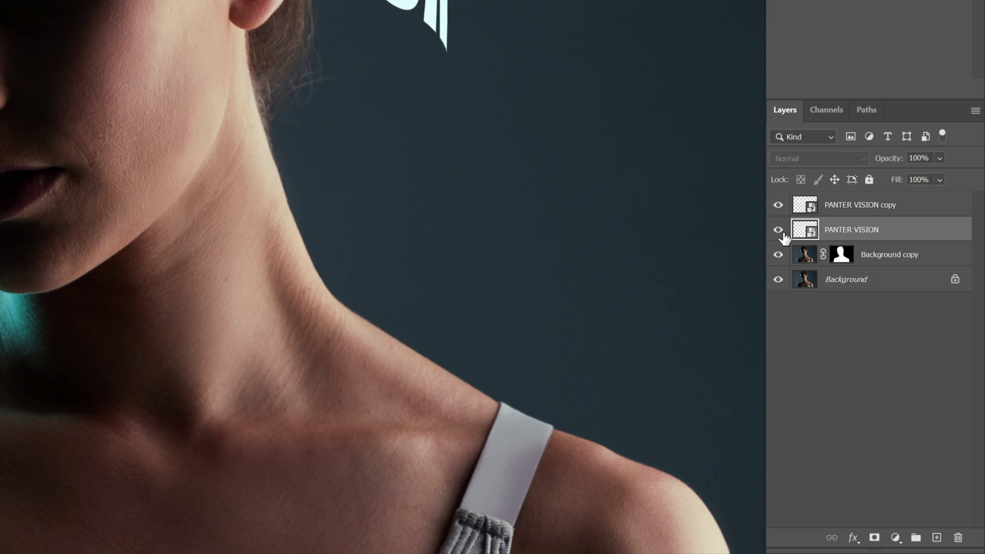
left_click_drag(922, 239, 920, 259)
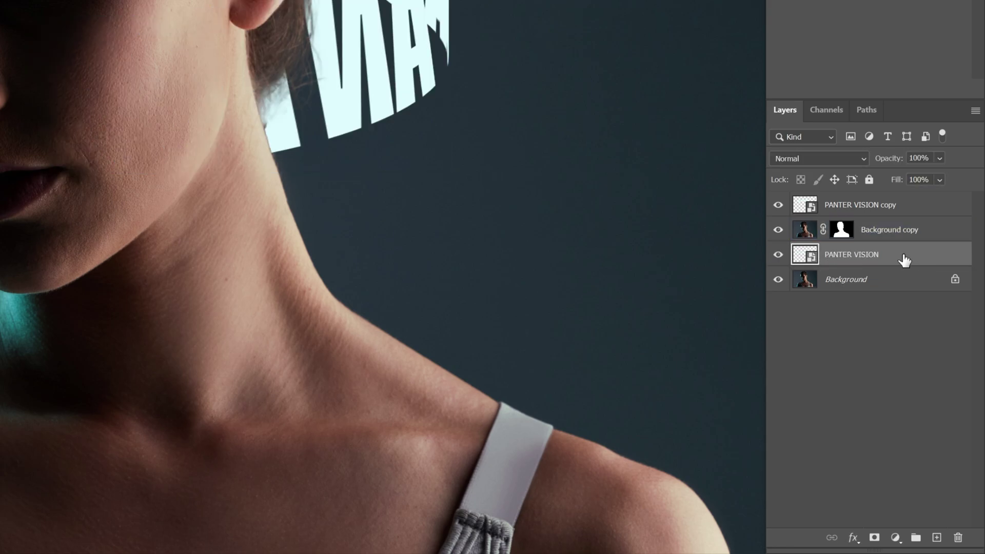
left_click(917, 209, "ctrl")
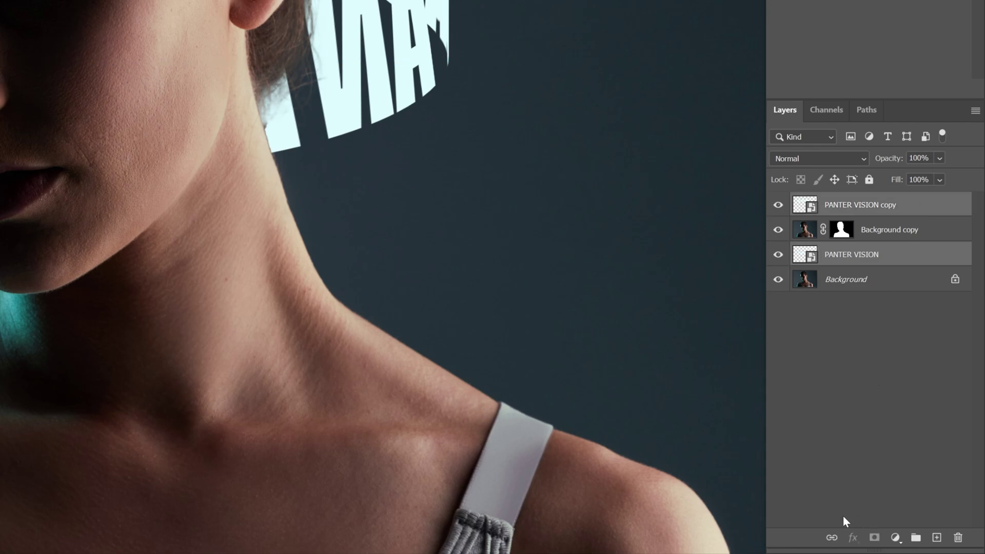
left_click(832, 538)
- Shift the linked text layers so the ring centres on her head
left_click(878, 231)
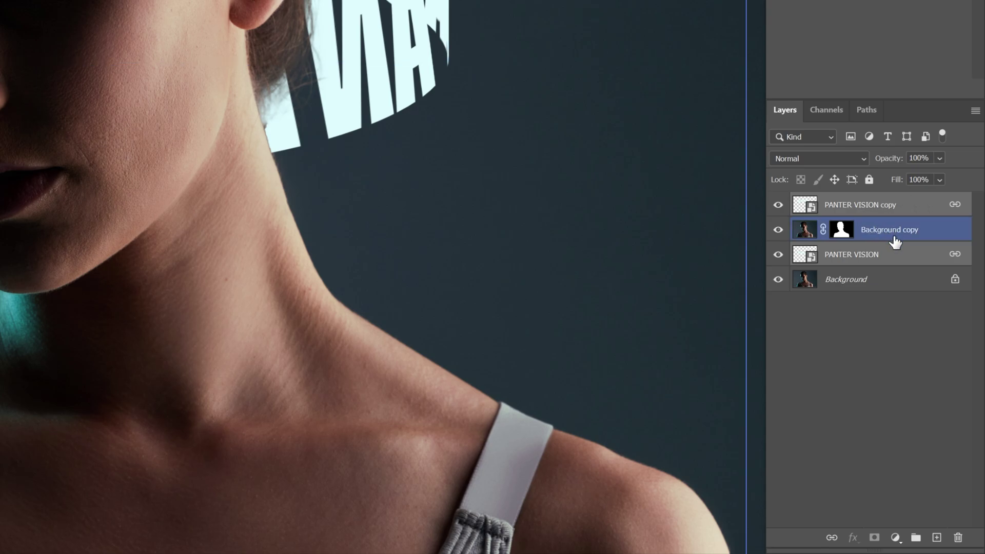
left_click(892, 322)
left_click(853, 206)
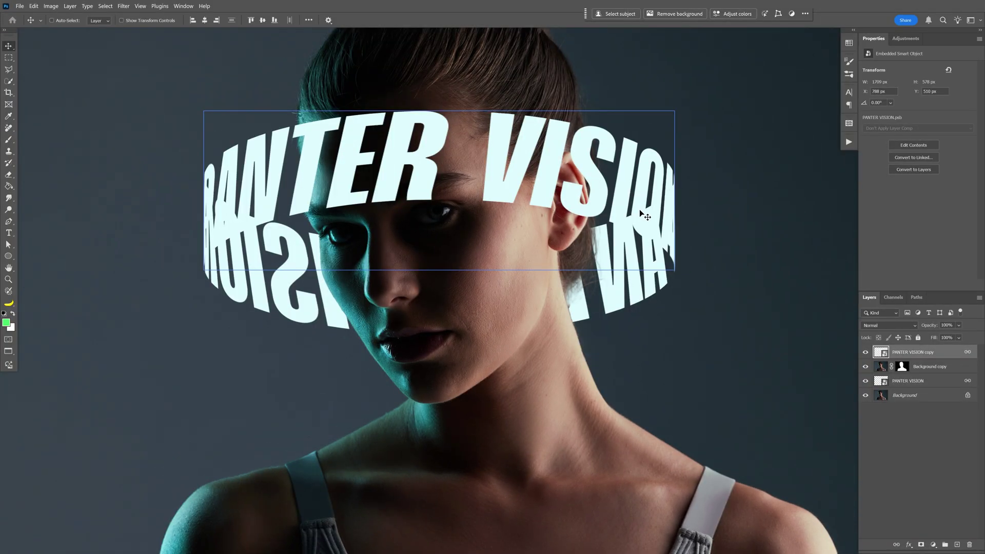
mouse_move(648, 210)
left_mouse_down()
mouse_move(563, 211)
mouse_move(744, 206)
mouse_move(659, 172)
mouse_move(652, 212)
mouse_move(643, 201)
left_mouse_up()
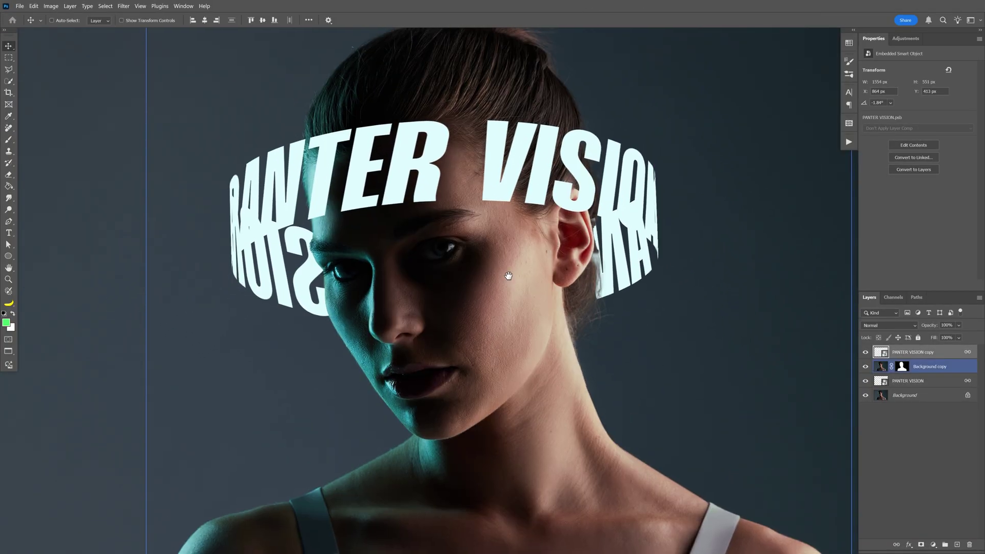
left_click(953, 354)
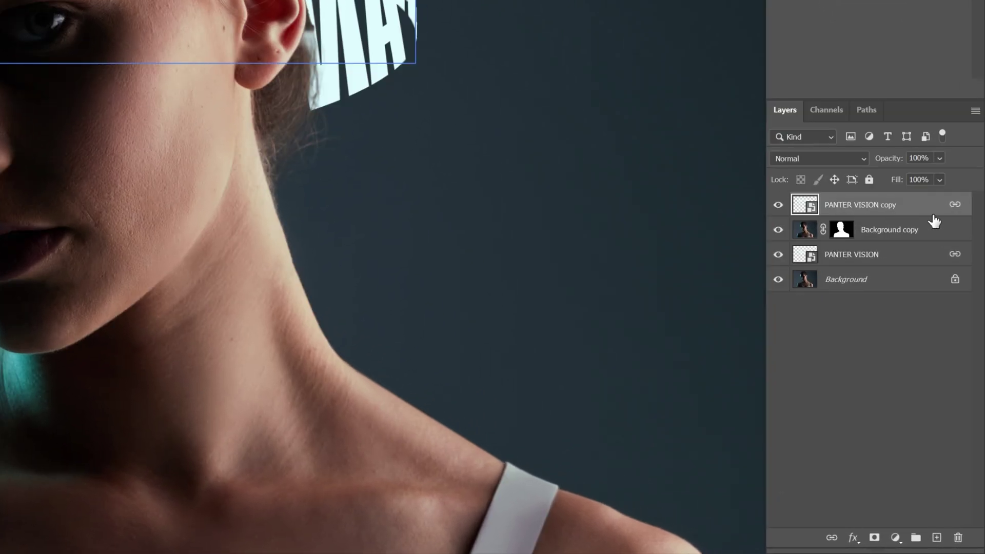
- Give PANTER VISION copy a cyan Outer Glow in Linear Light at 52% opacity
double_click(931, 207)
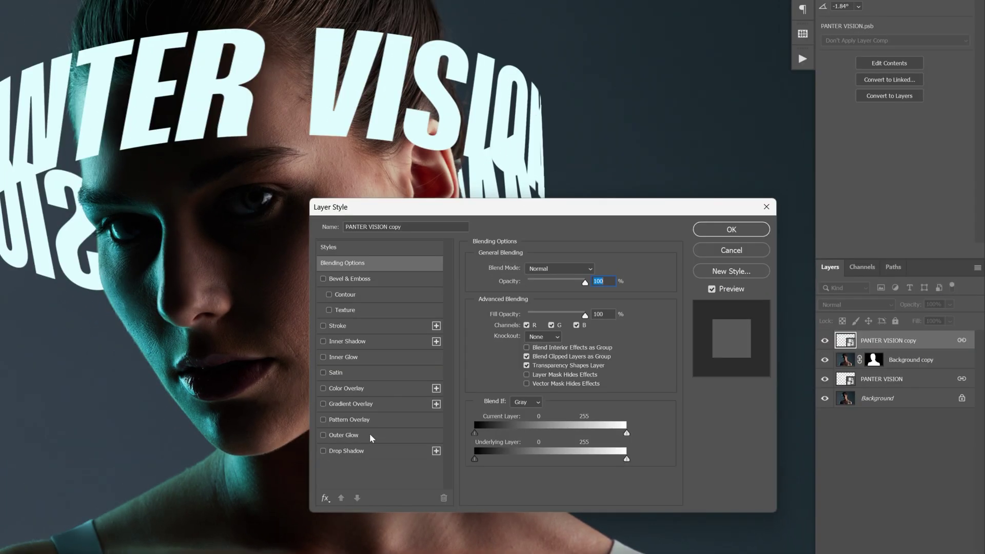
left_click(372, 436)
left_click(502, 310)
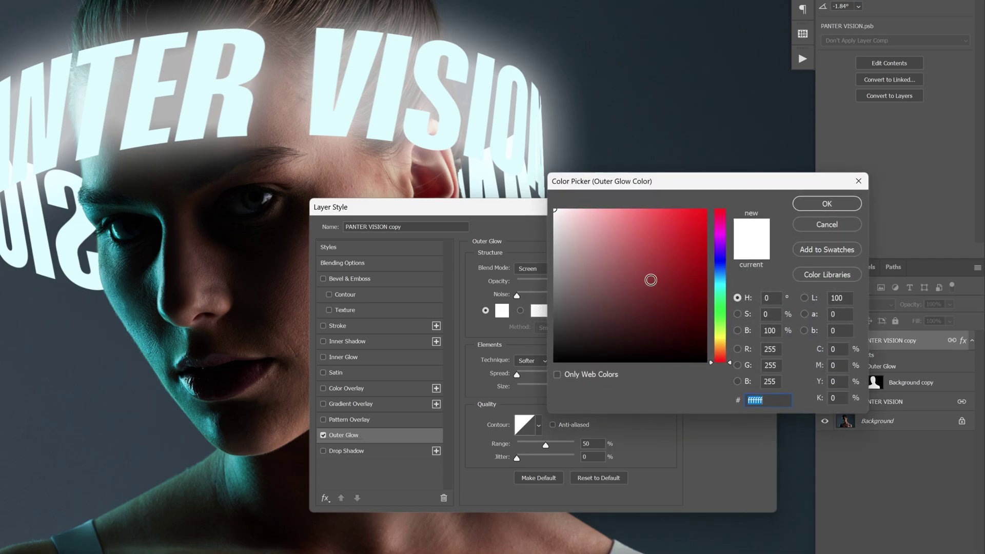
left_click(720, 285)
left_click(690, 211)
left_click(825, 206)
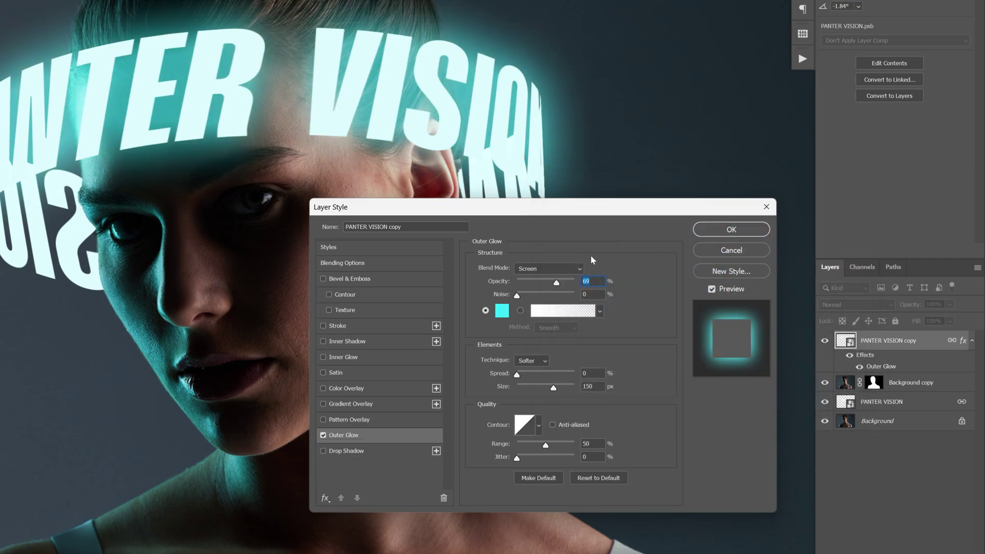
left_click(563, 269)
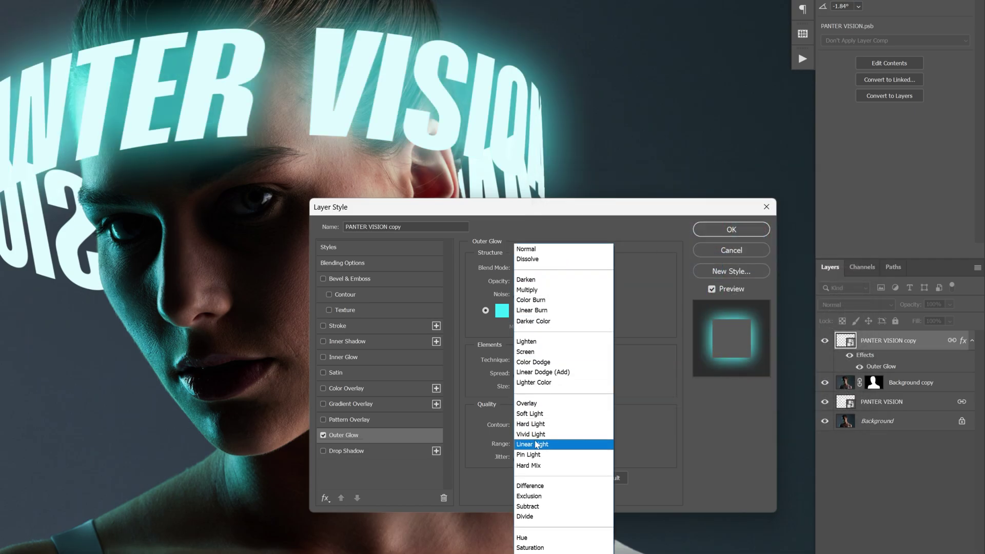
left_click(558, 446)
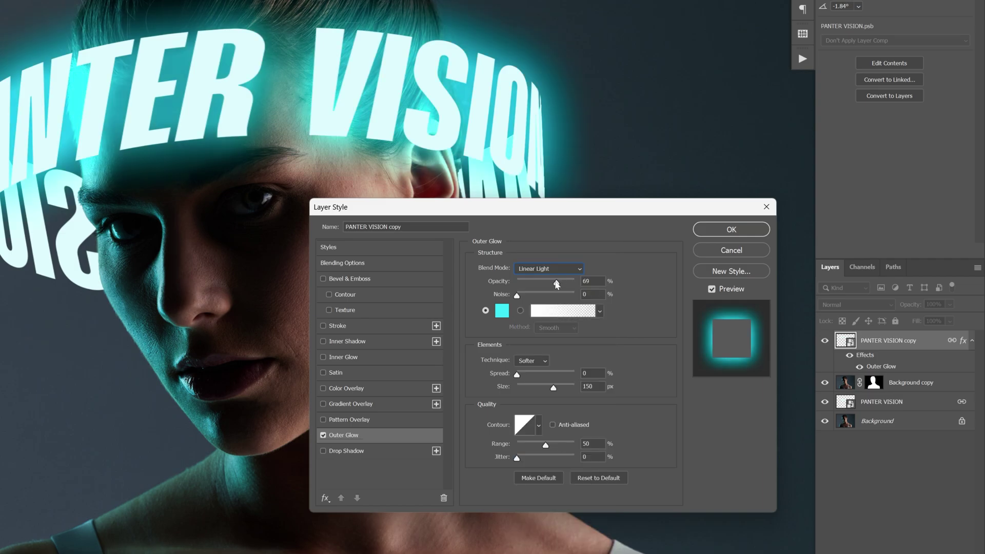
left_click_drag(557, 285, 551, 286)
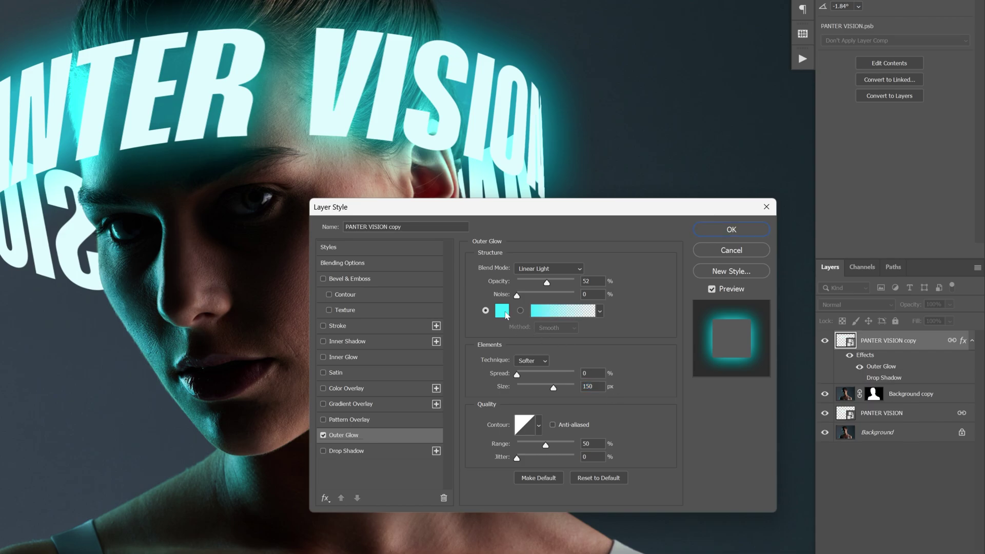
left_click(505, 313)
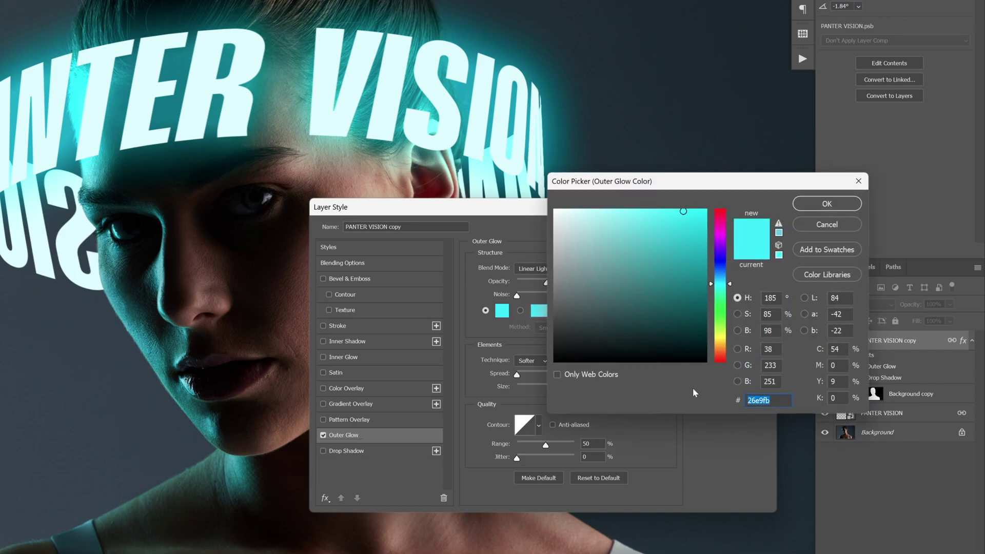
left_click(828, 204)
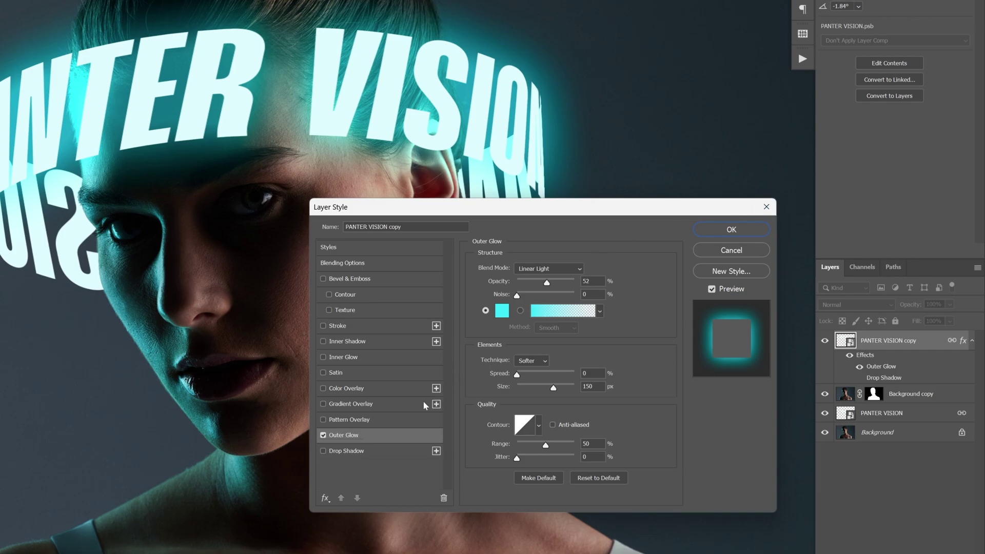
- Add a #26e9fb Drop Shadow in Lighten mode, 0 distance, 40% opacity to the front text, and apply the styles
left_click(355, 452)
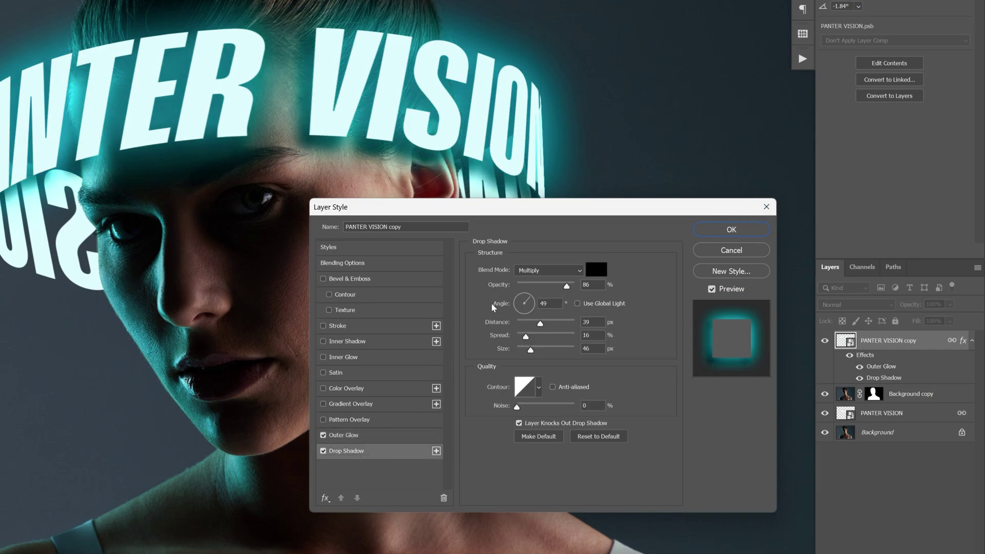
left_click(597, 270)
key("ctrl+v")
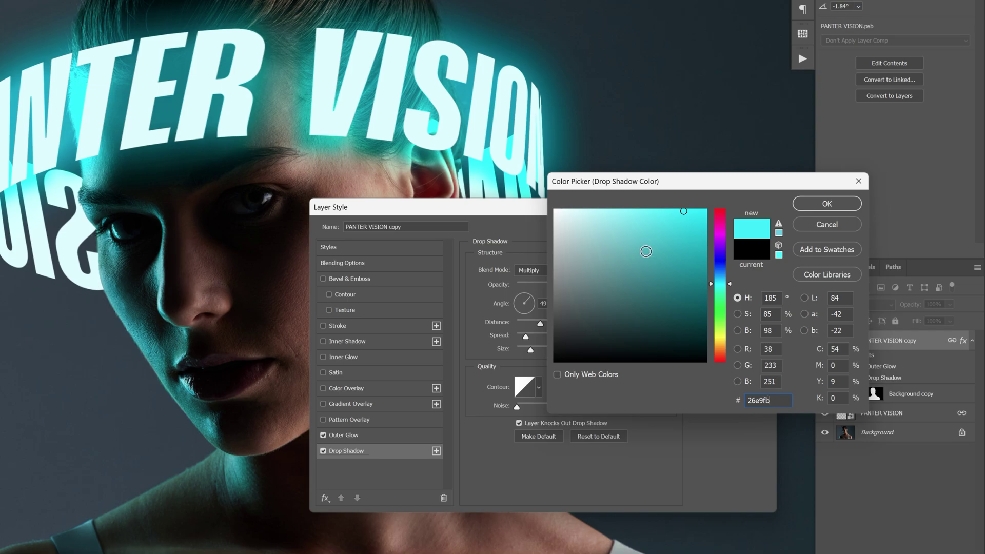
left_click(827, 204)
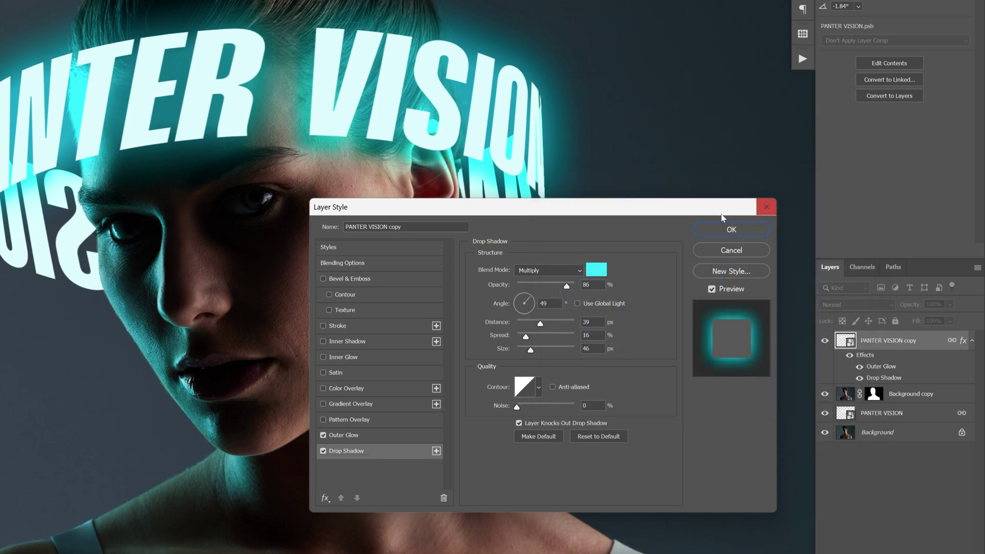
left_click(540, 272)
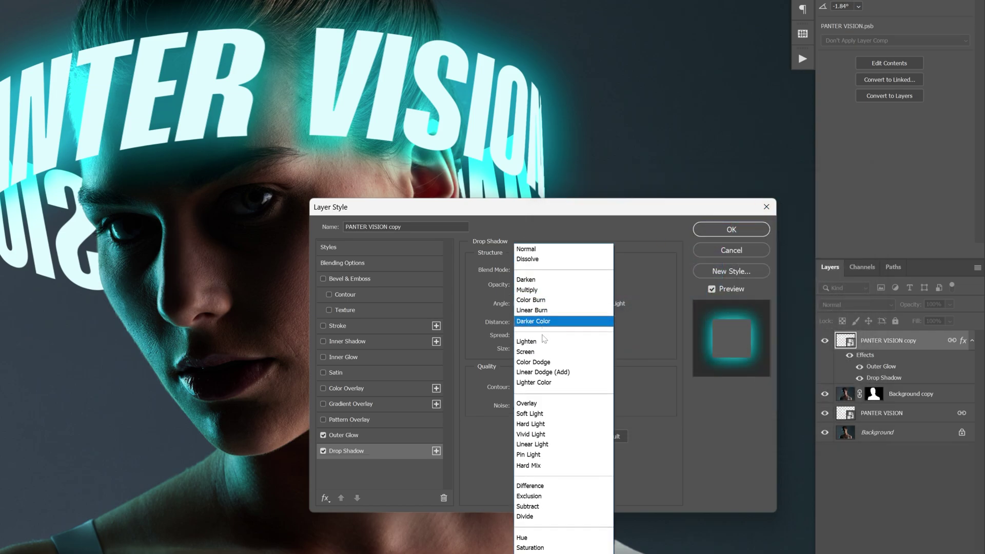
left_click(545, 342)
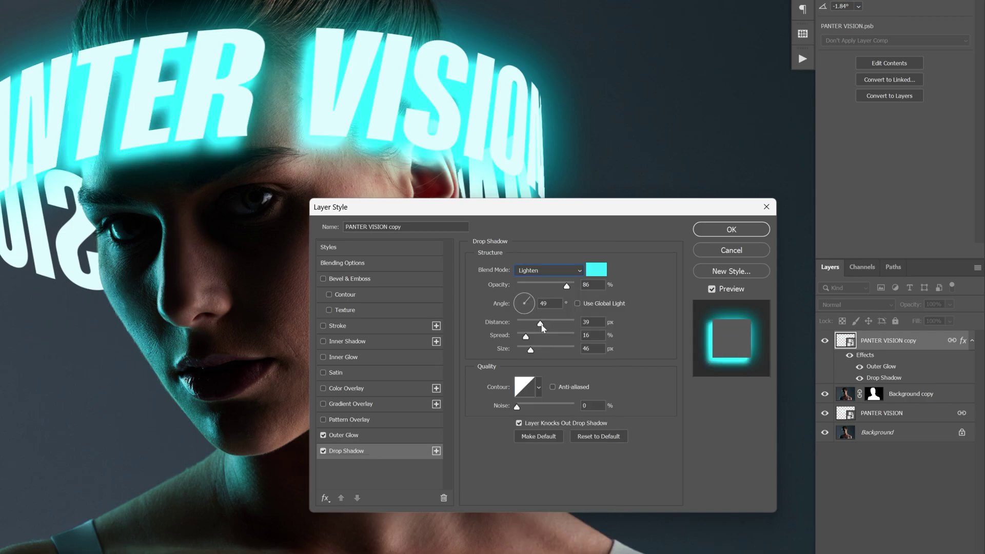
left_click_drag(540, 323, 532, 354)
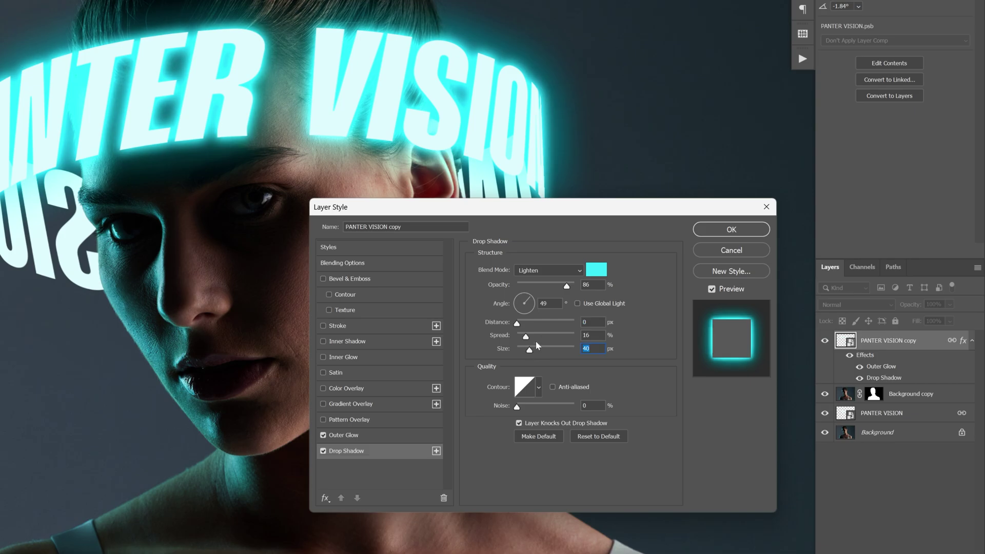
left_click_drag(568, 288, 541, 288)
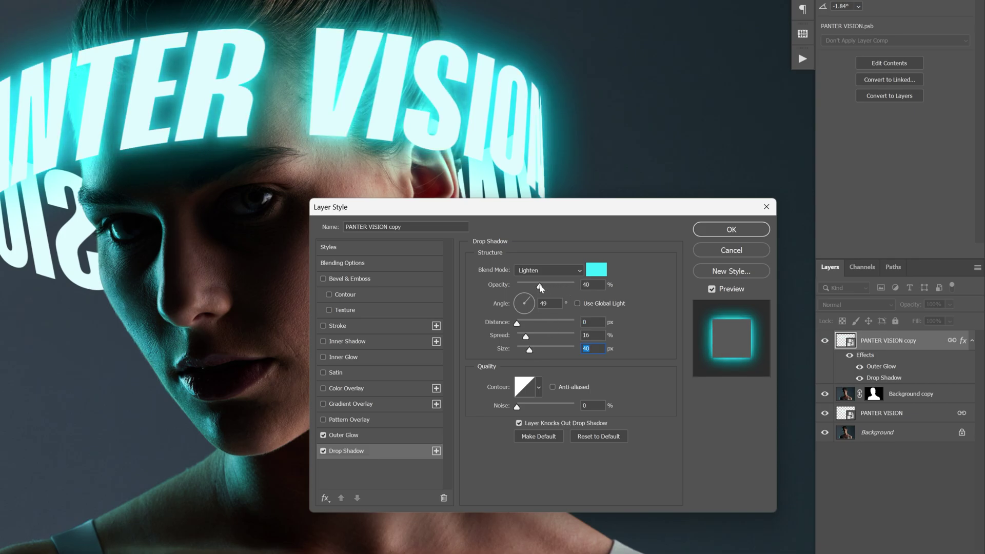
left_click(742, 232)
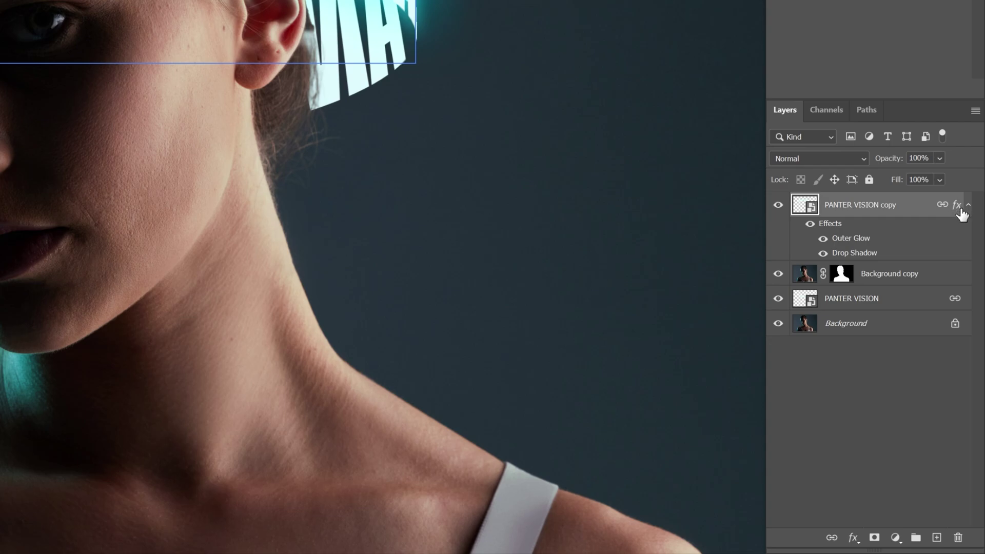
- Copy the Outer Glow and Drop Shadow from PANTER VISION copy onto the back PANTER VISION layer
left_click_drag(961, 215, 903, 302)
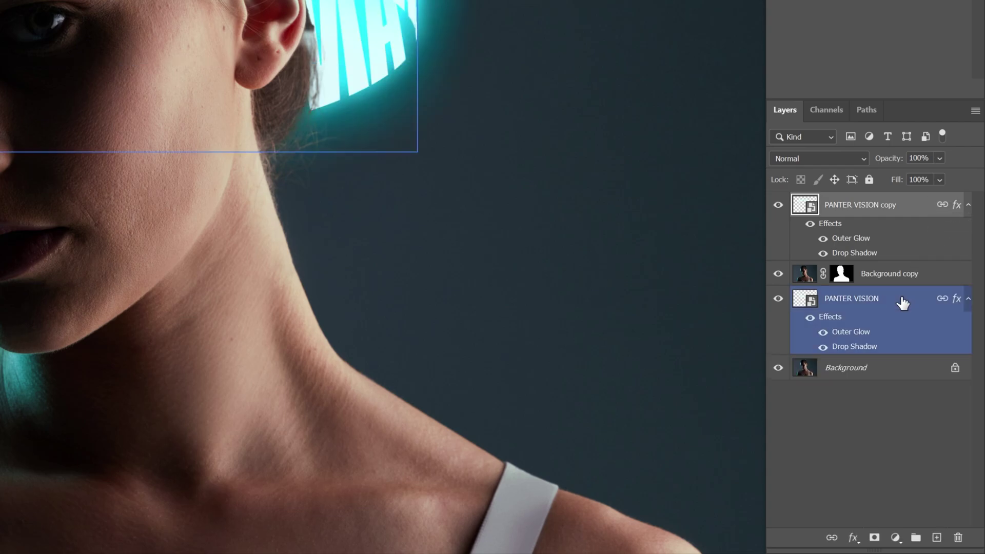